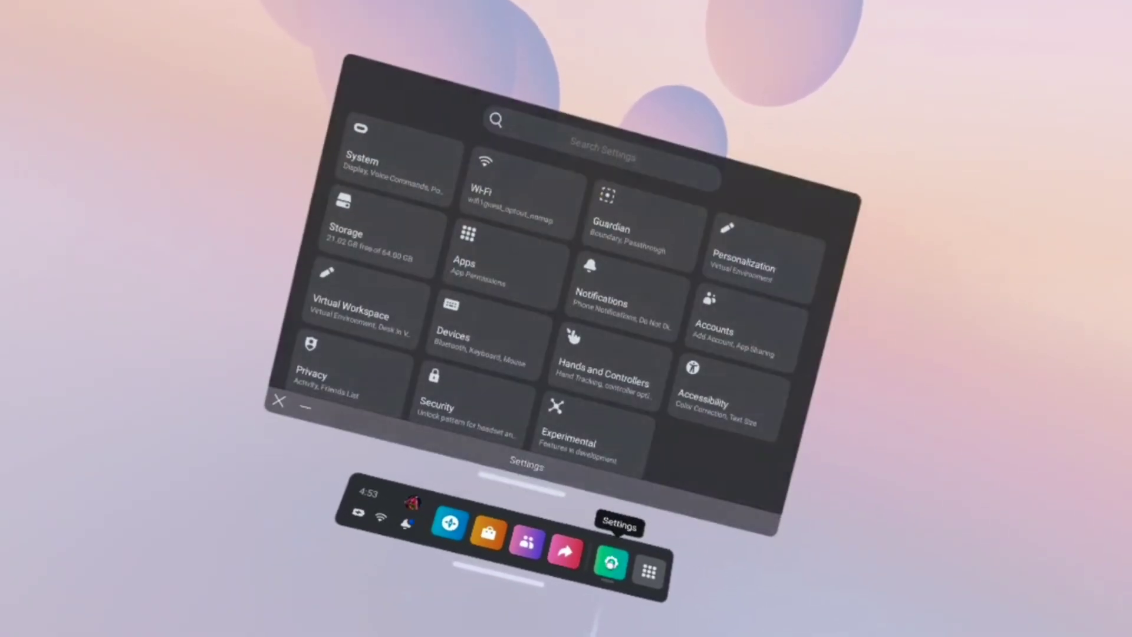
- Open the Accounts page from the headset Settings tiles
left_click(738, 326)
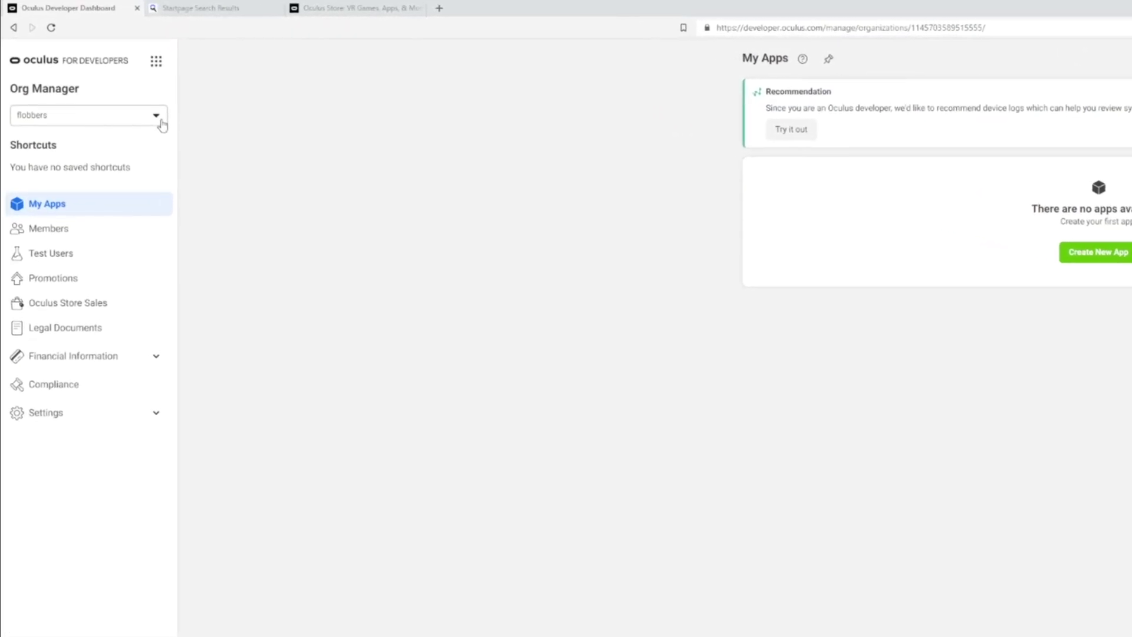
- Create the developer organization flobbbyy, acknowledging the terms and submitting it
left_click(209, 159)
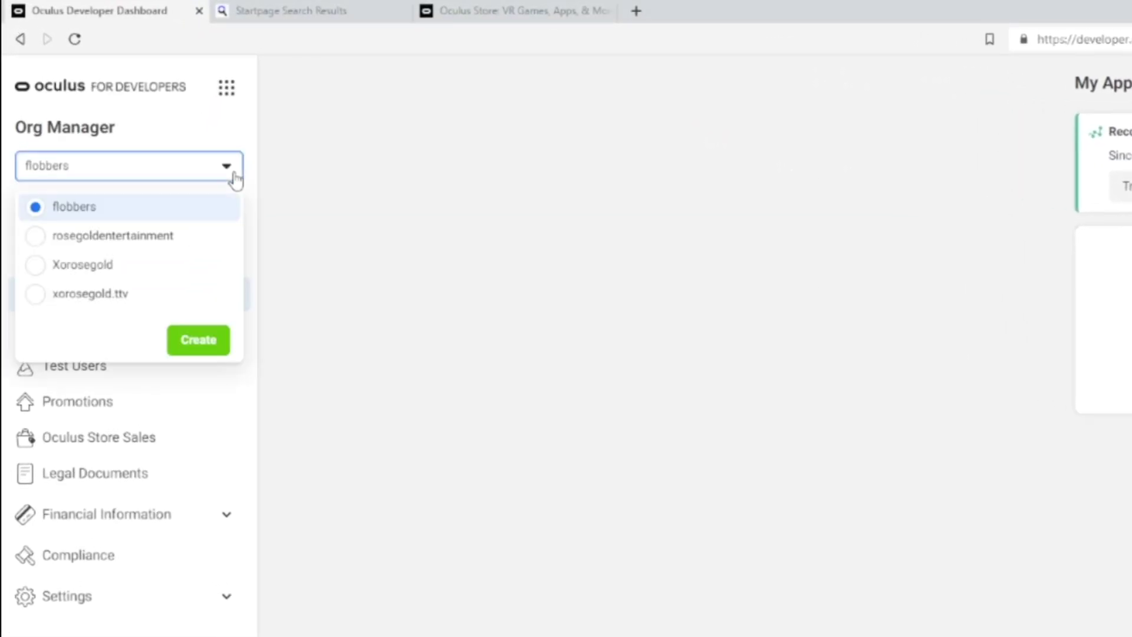
left_click(200, 342)
type("flobbbyy")
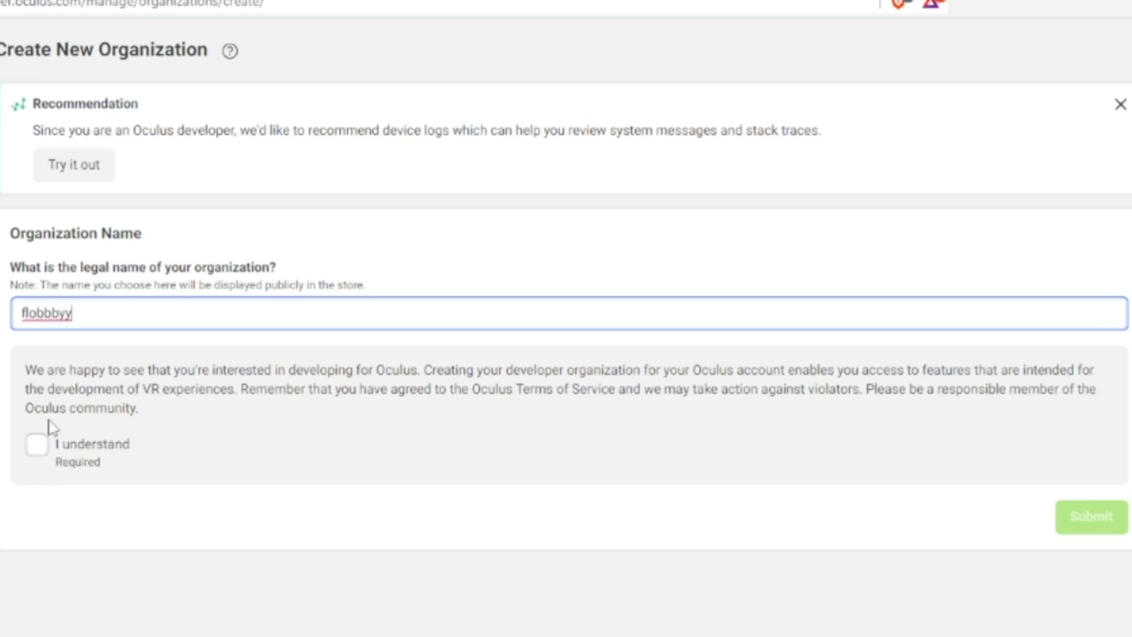
left_click_drag(35, 375, 92, 462)
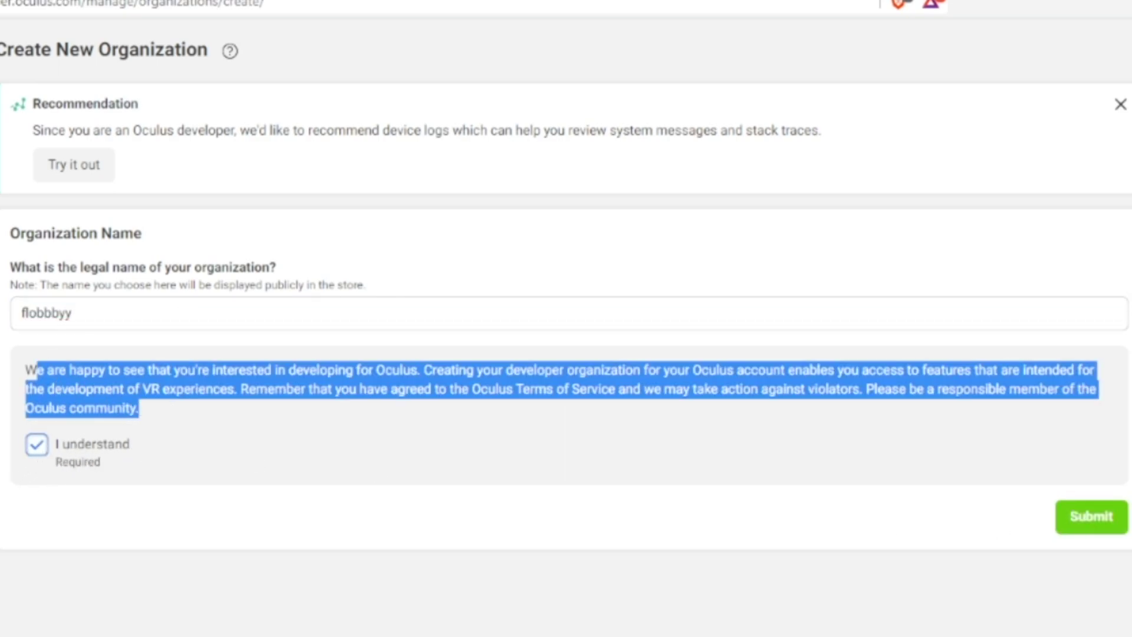
left_click(1097, 529)
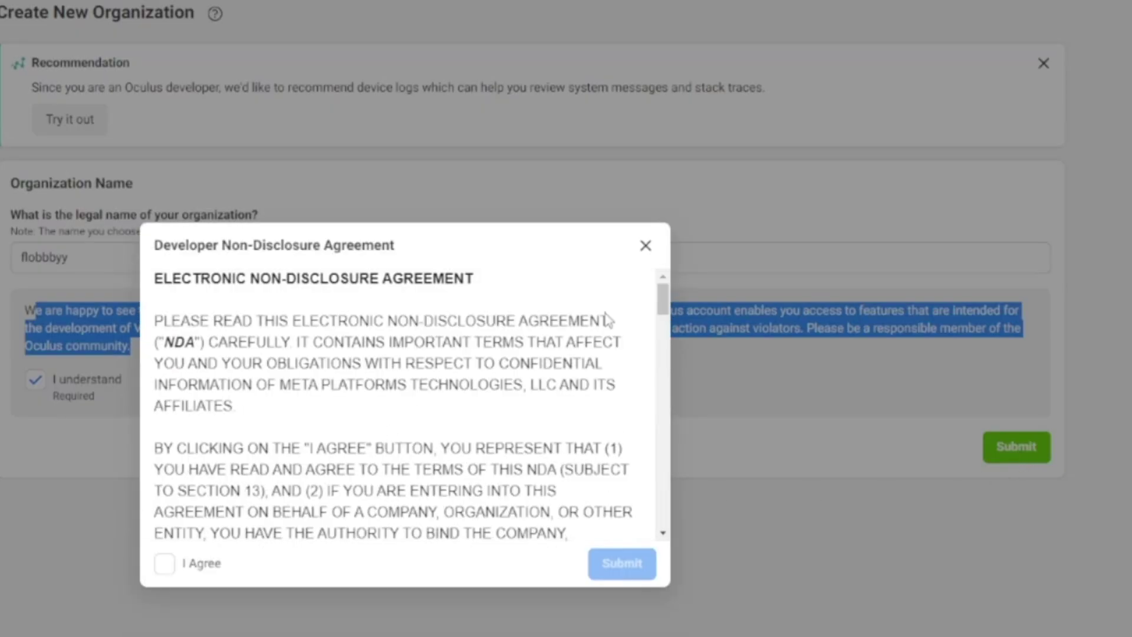
left_click_drag(664, 301, 660, 555)
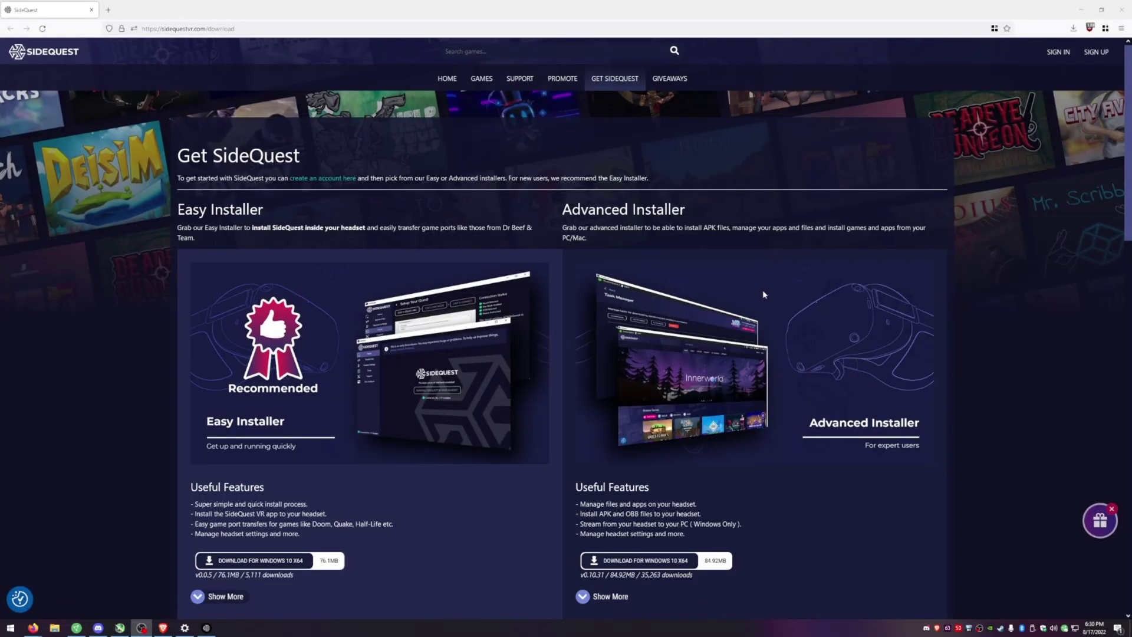
scroll(763, 269, "down", 2)
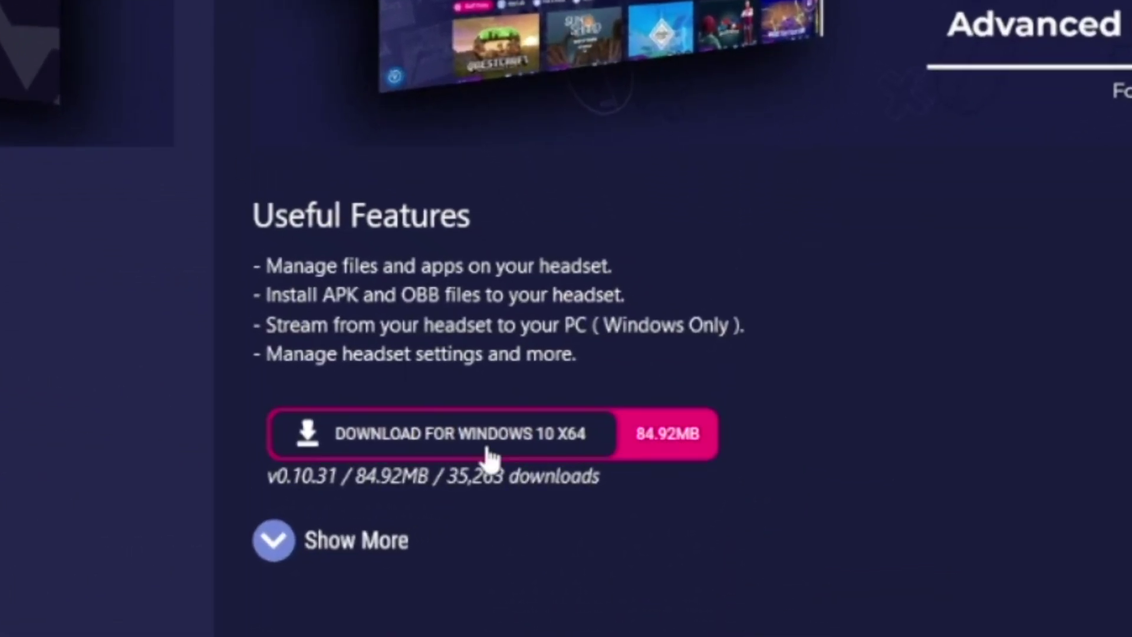
- Download the SideQuest Advanced Installer for Windows 10 x64
left_click(495, 460)
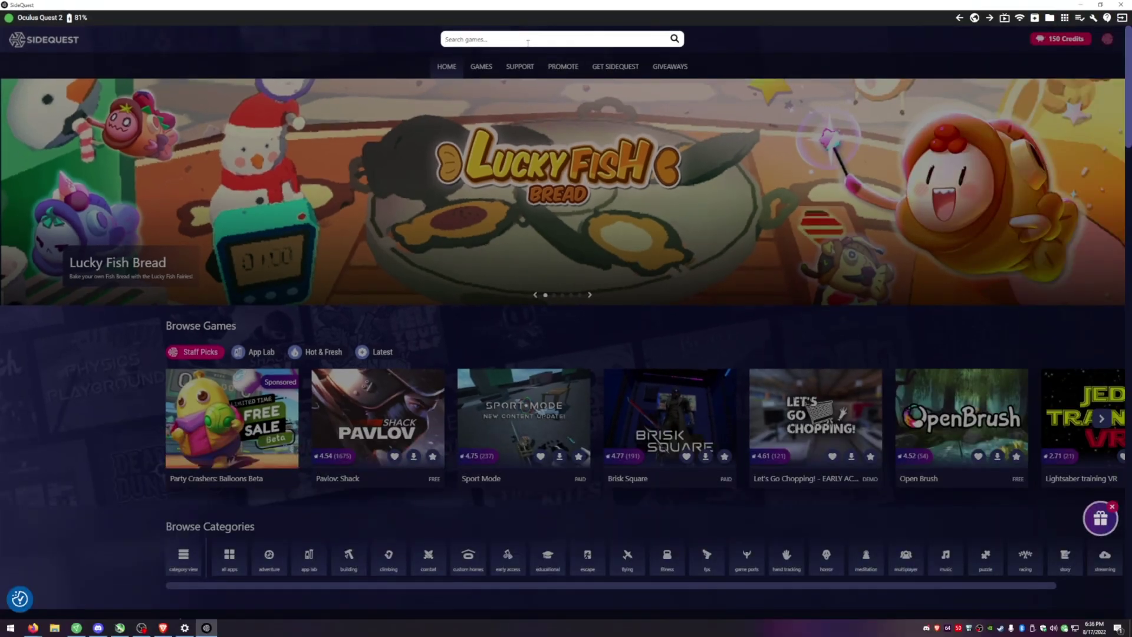
type("bmbf")
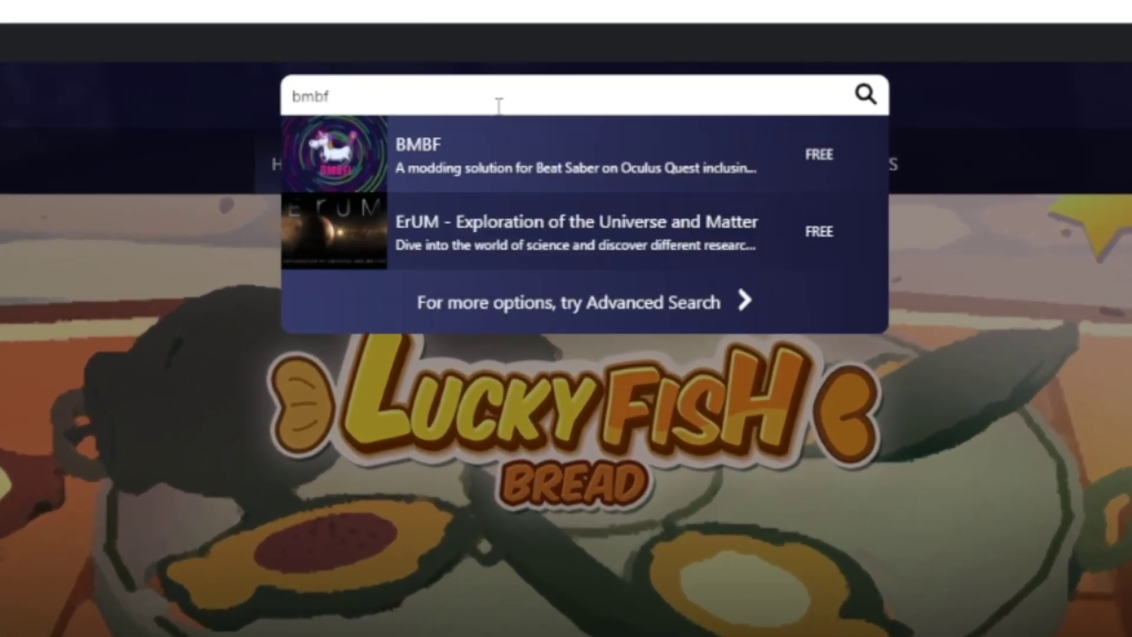
- Sideload the BMBF app onto the headset from its SideQuest page
left_click(517, 178)
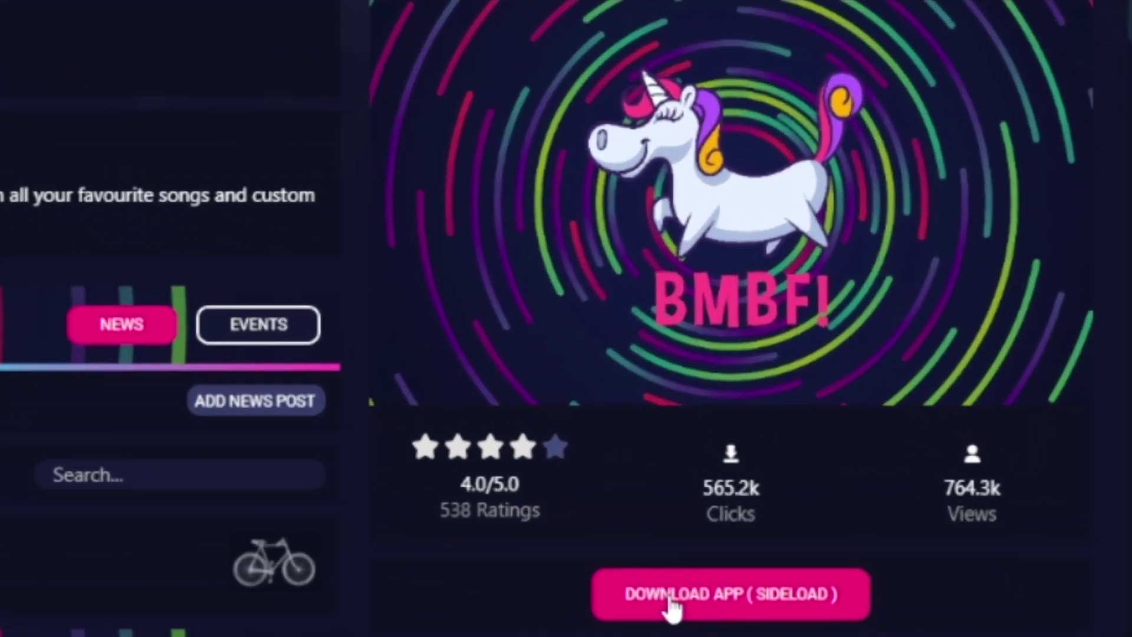
left_click(672, 593)
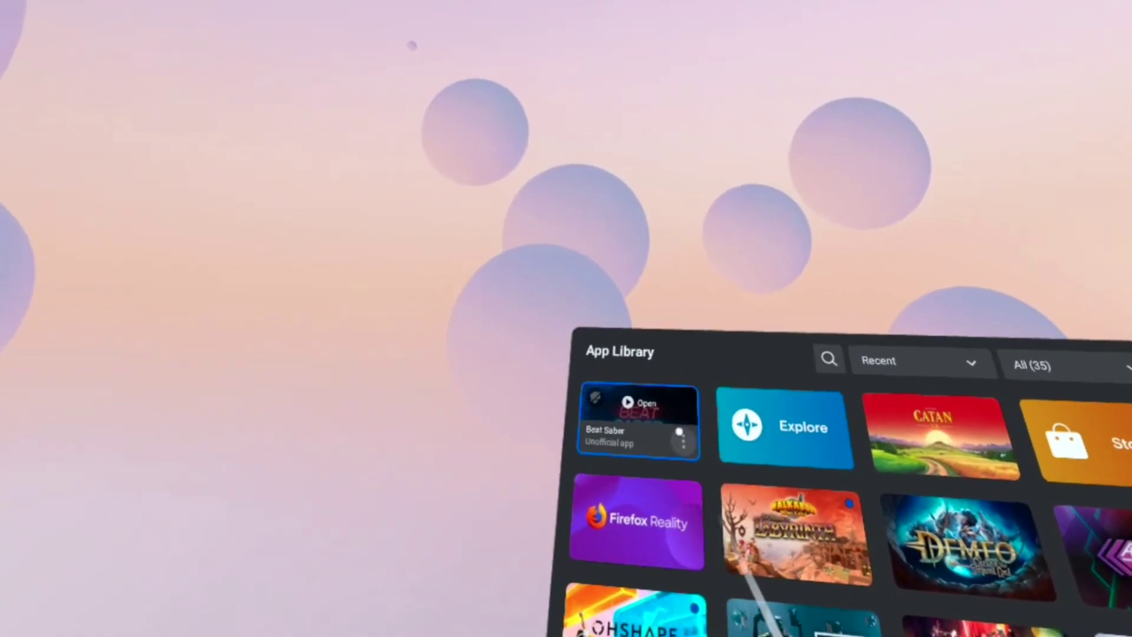
- Uninstall the existing Beat Saber from the headset and confirm
left_click(692, 439)
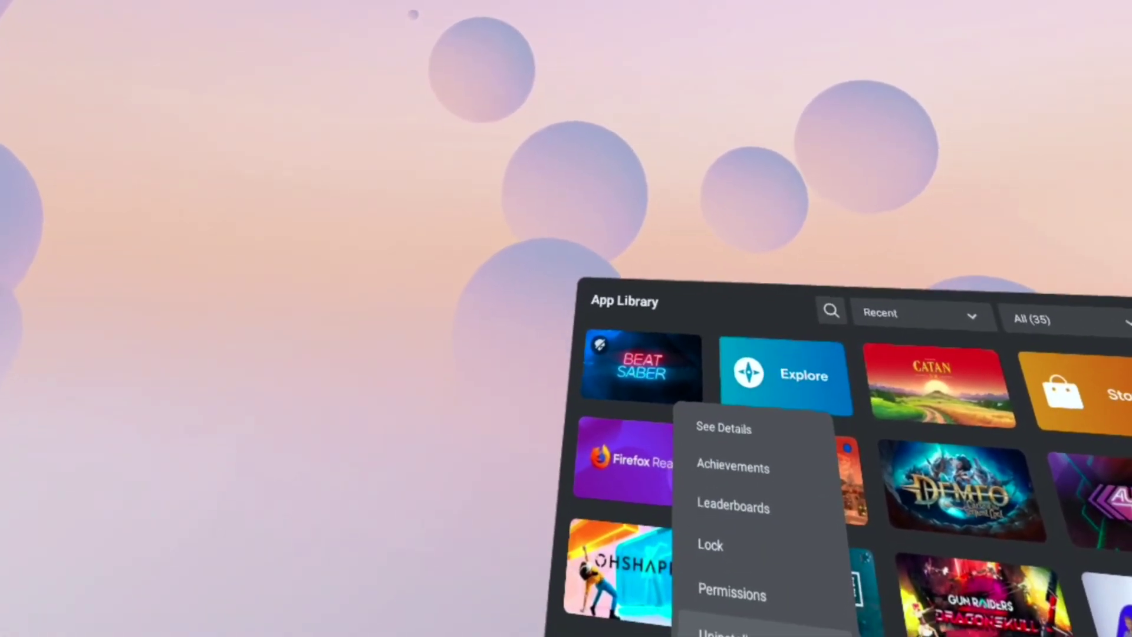
left_click(726, 630)
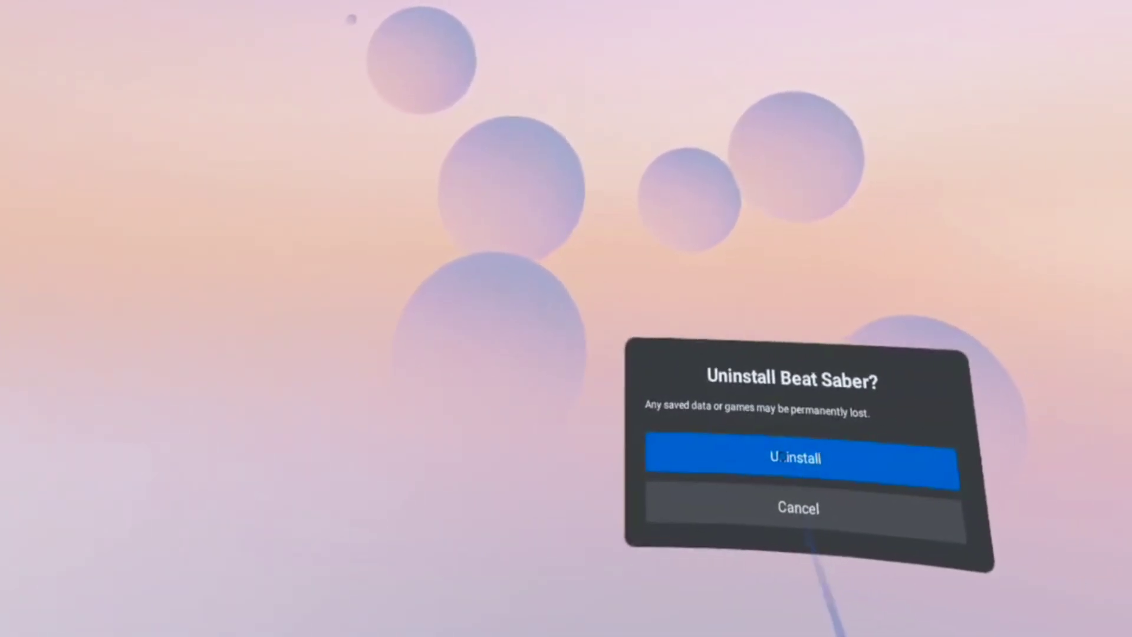
left_click(803, 463)
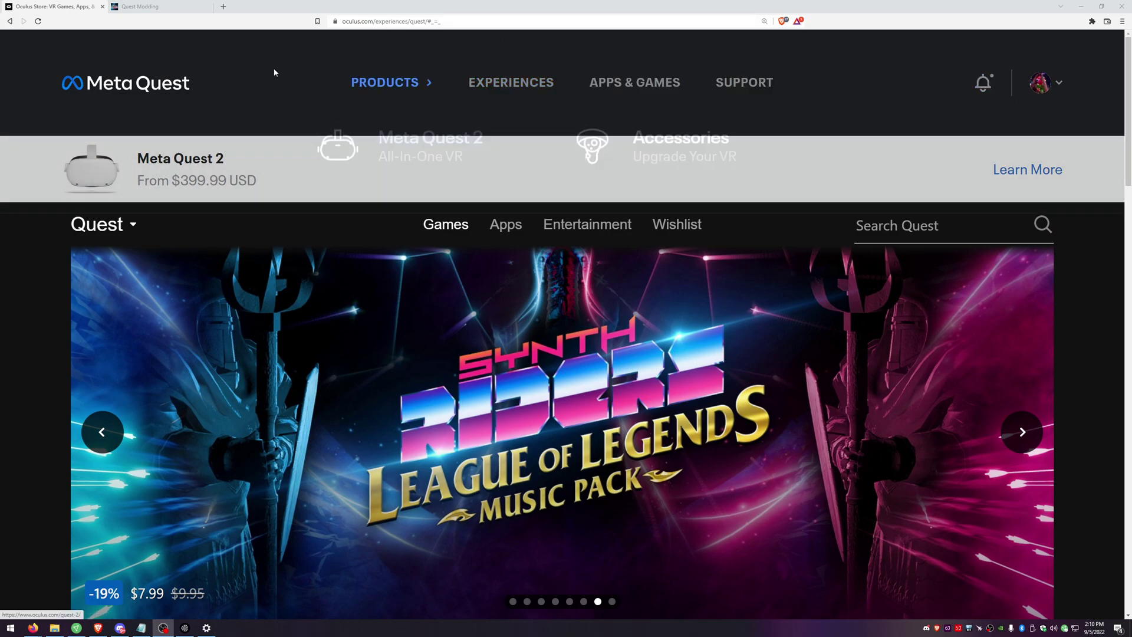
- Show the How To Downgrade guide's step for the Beat Saber 1.24.0 APK
left_click(158, 12)
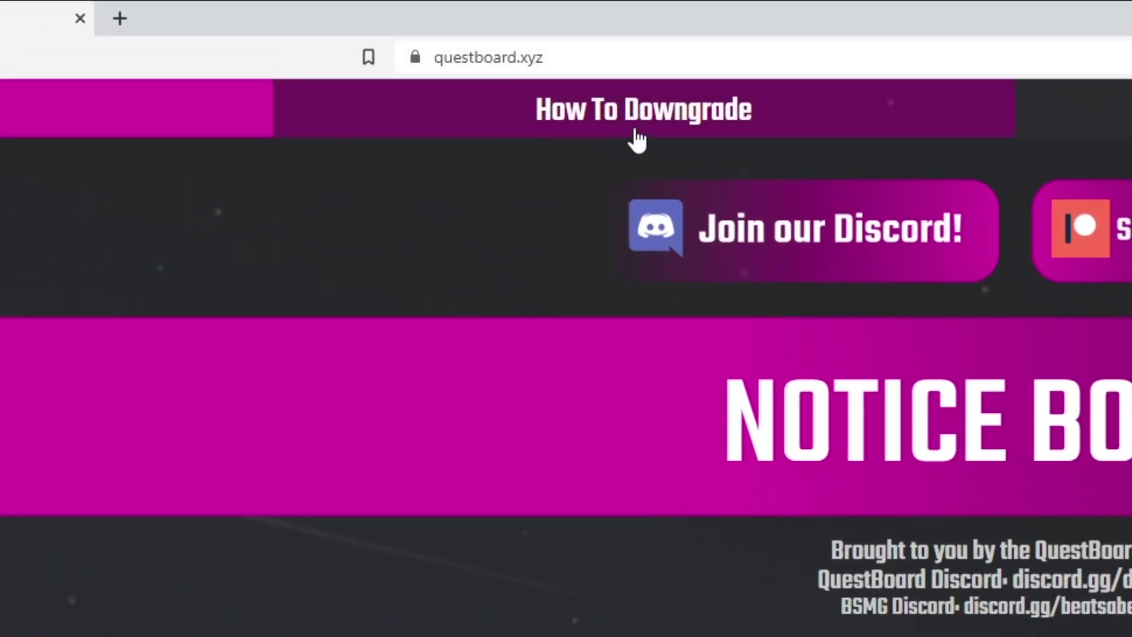
left_click(637, 133)
scroll(416, 307, "down", 2)
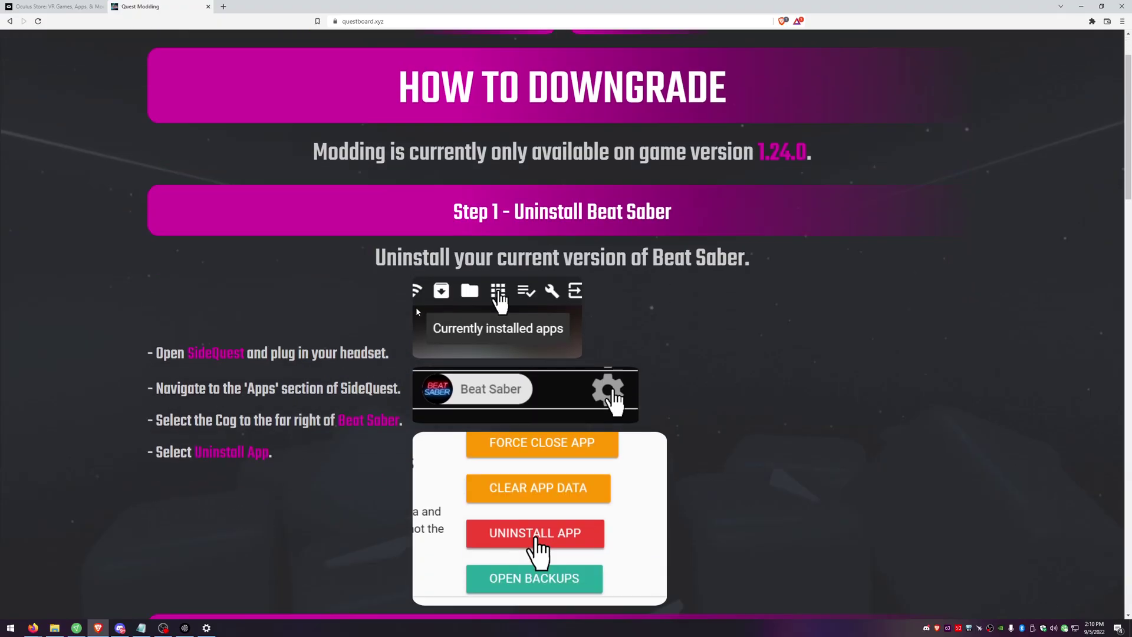
scroll(416, 307, "down", 3)
scroll(415, 307, "down", 2)
scroll(416, 307, "down", 2)
scroll(415, 307, "down", 2)
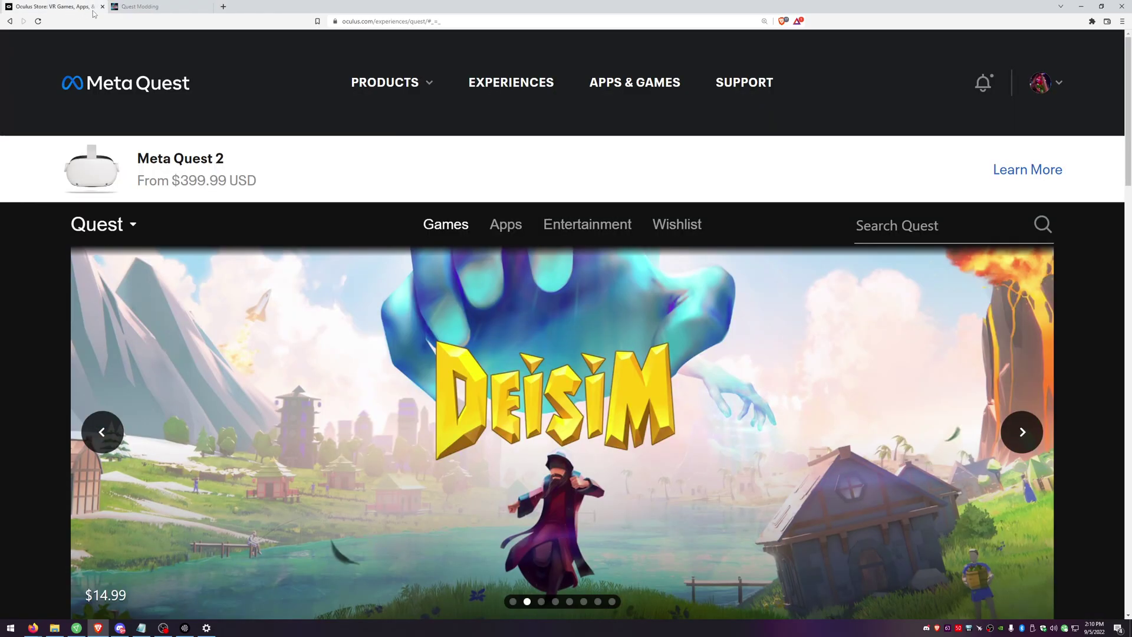
left_click(164, 12)
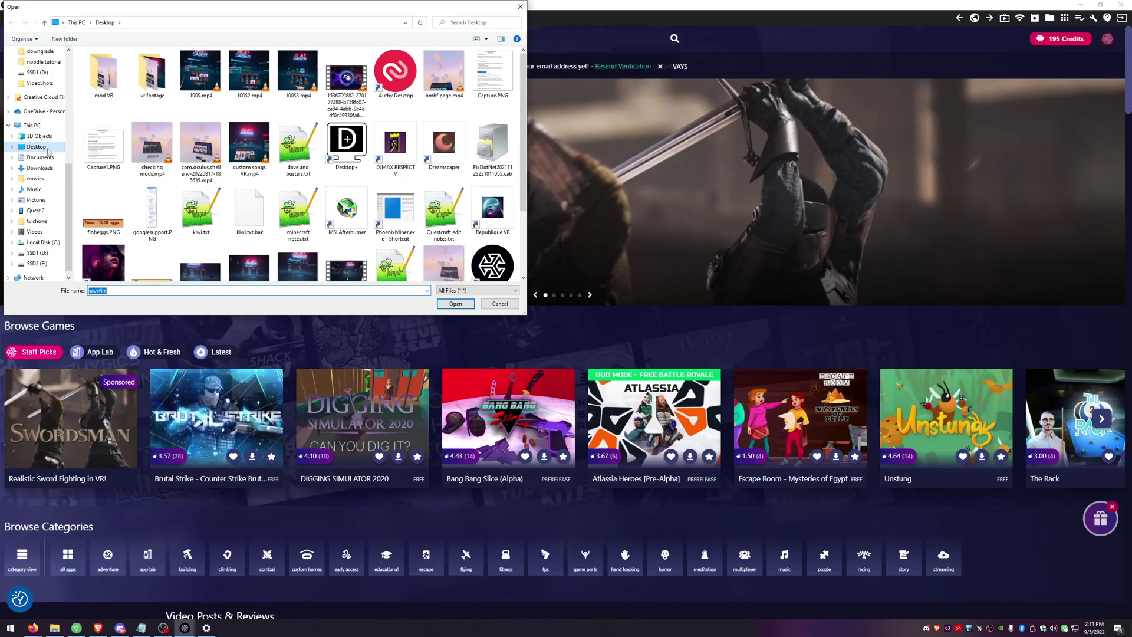
- Install beat-saber.apk from the Downloads folder onto the headset
left_click(41, 168)
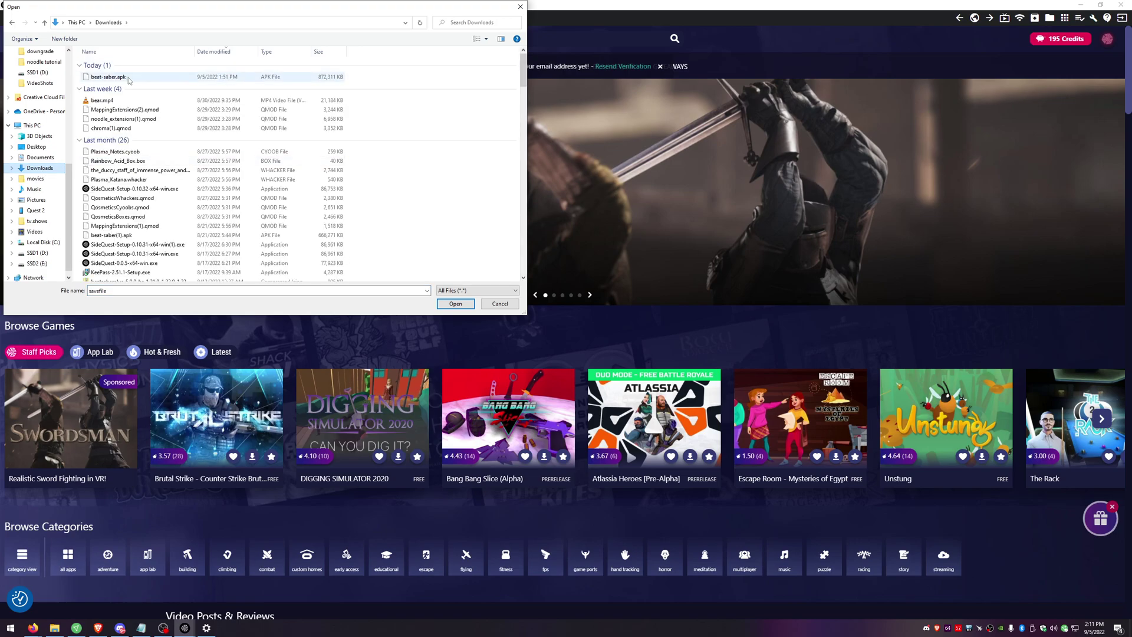
left_click(455, 303)
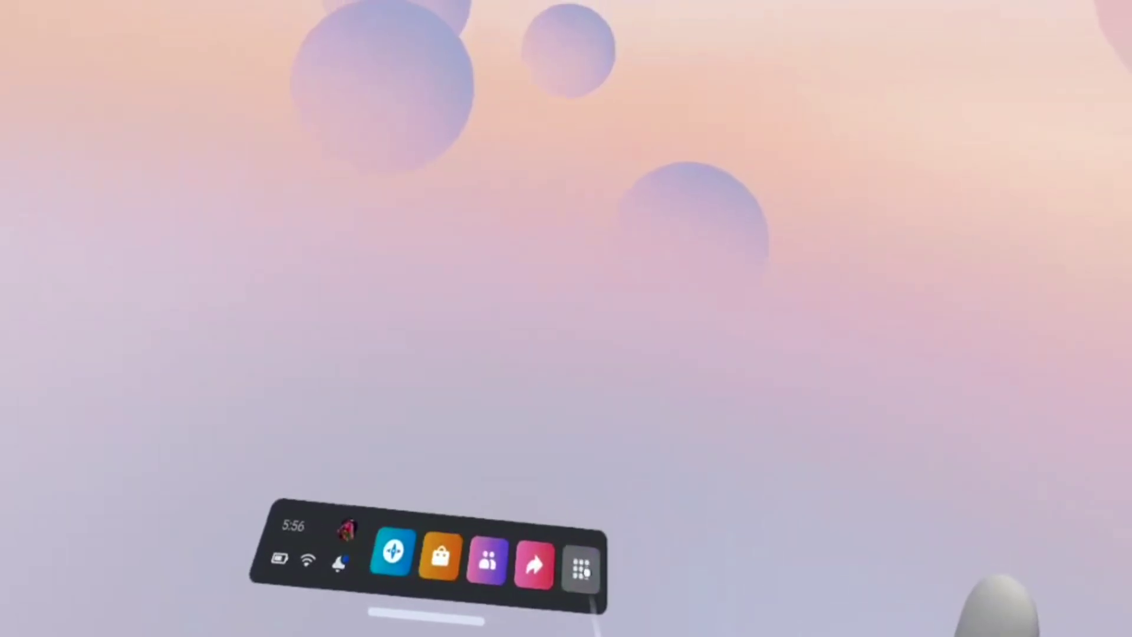
- Launch BMBF from the App Library filtered to Unknown Sources
left_click(576, 591)
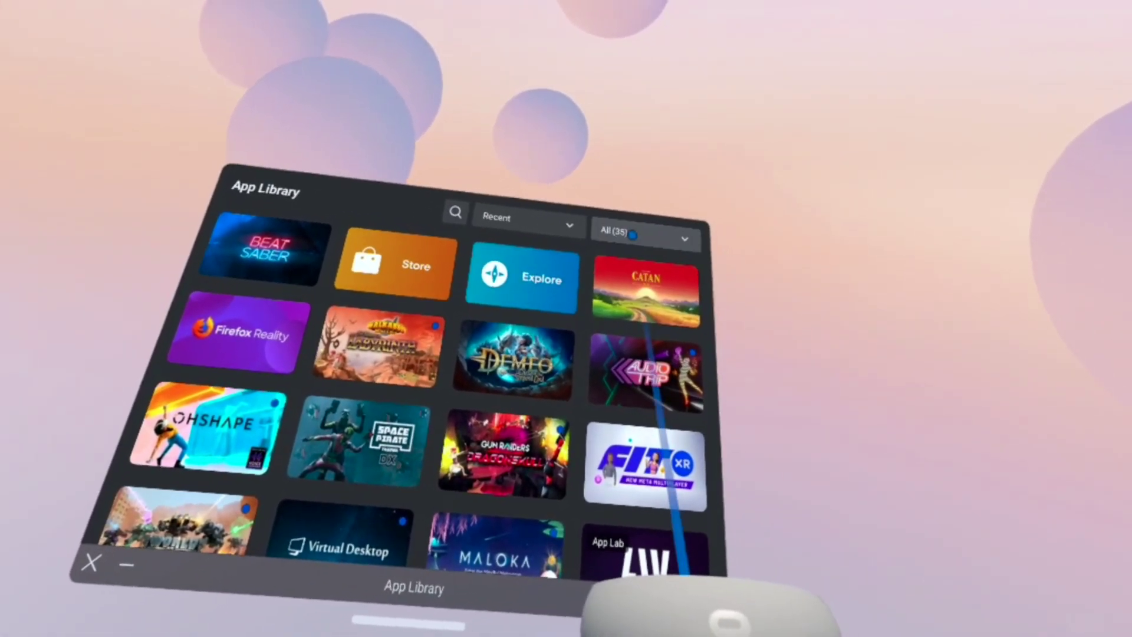
left_click(638, 240)
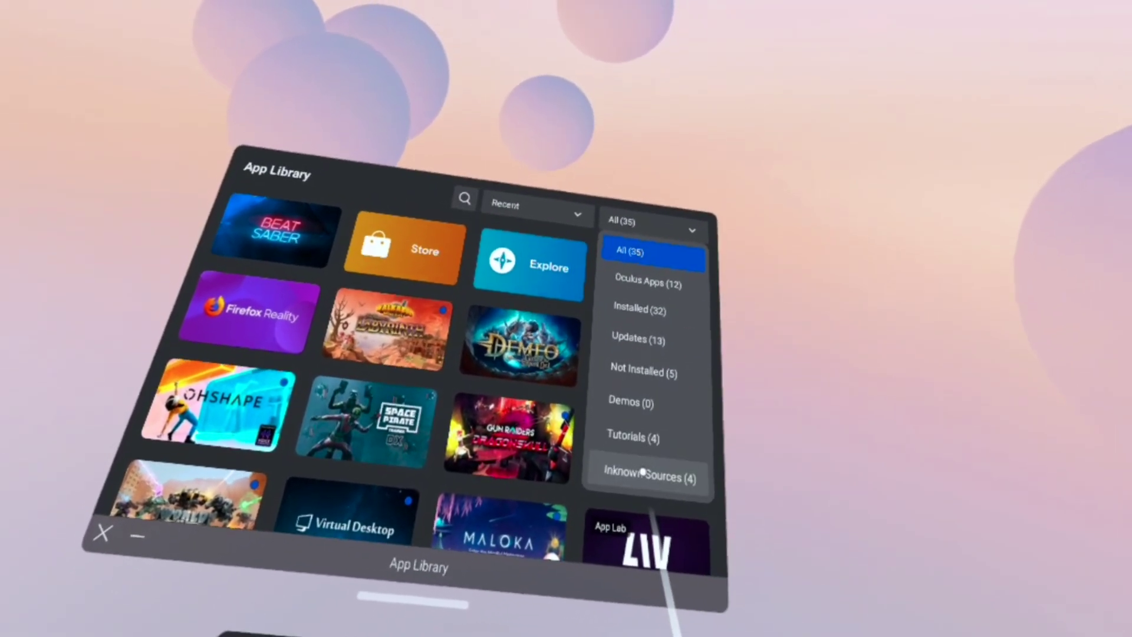
left_click(641, 483)
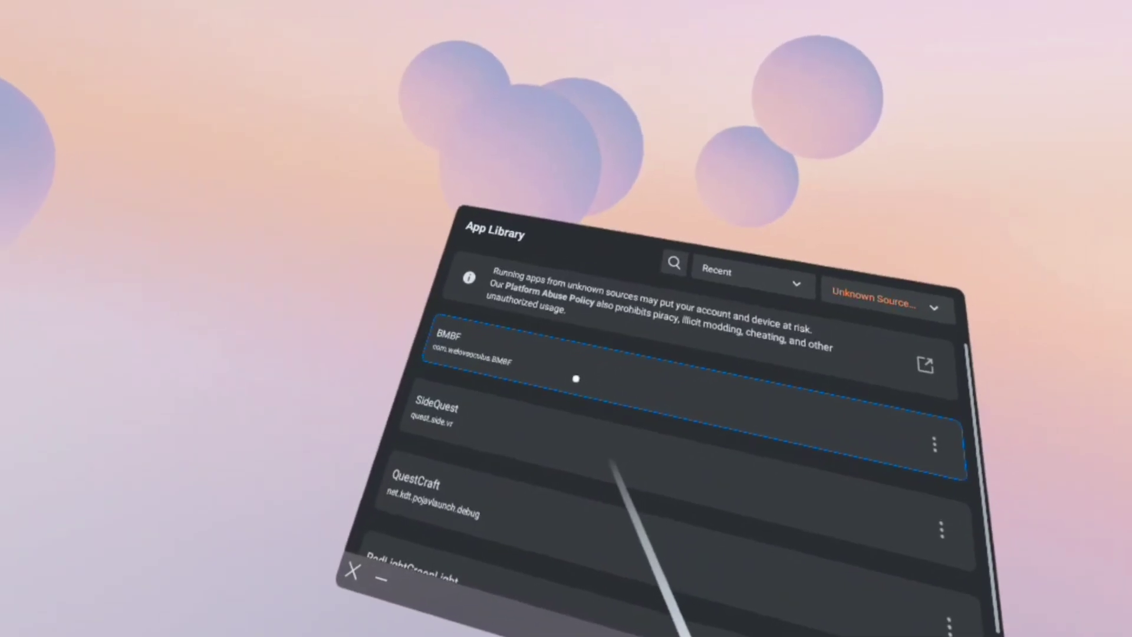
left_click(666, 343)
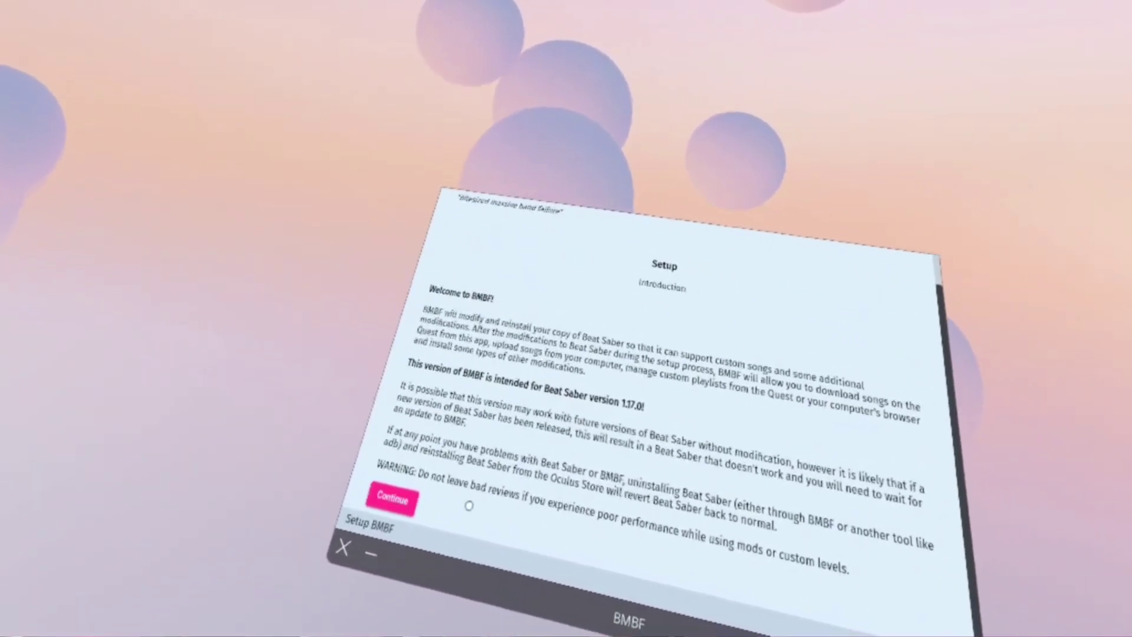
- Run BMBF setup: uninstall Beat Saber, patch it for custom levels and install the modded game
left_click(408, 505)
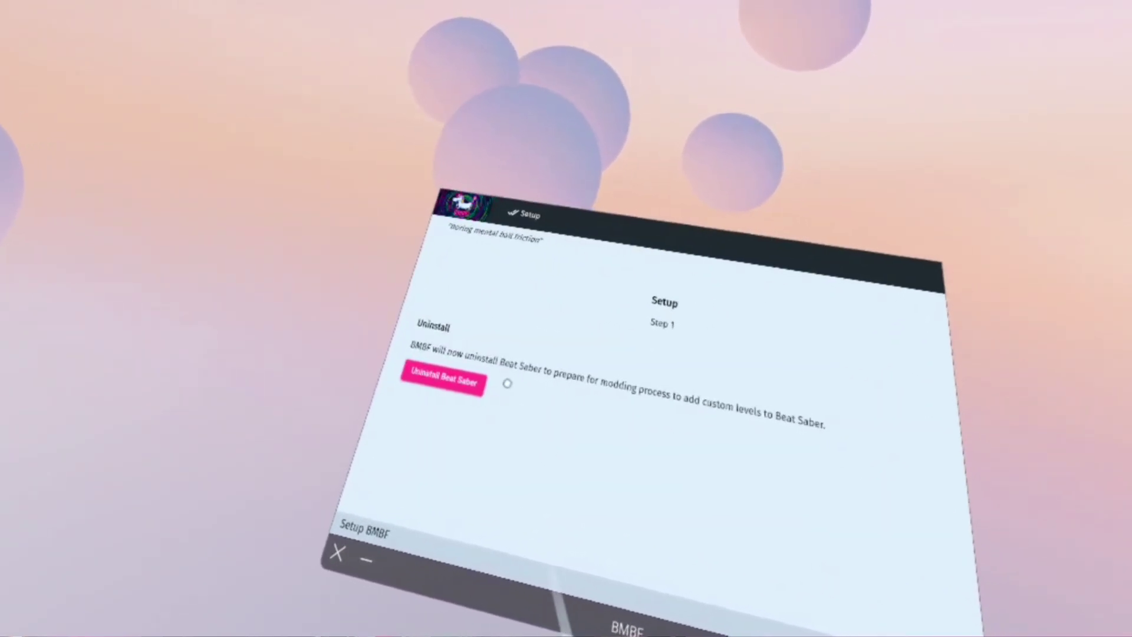
left_click(447, 371)
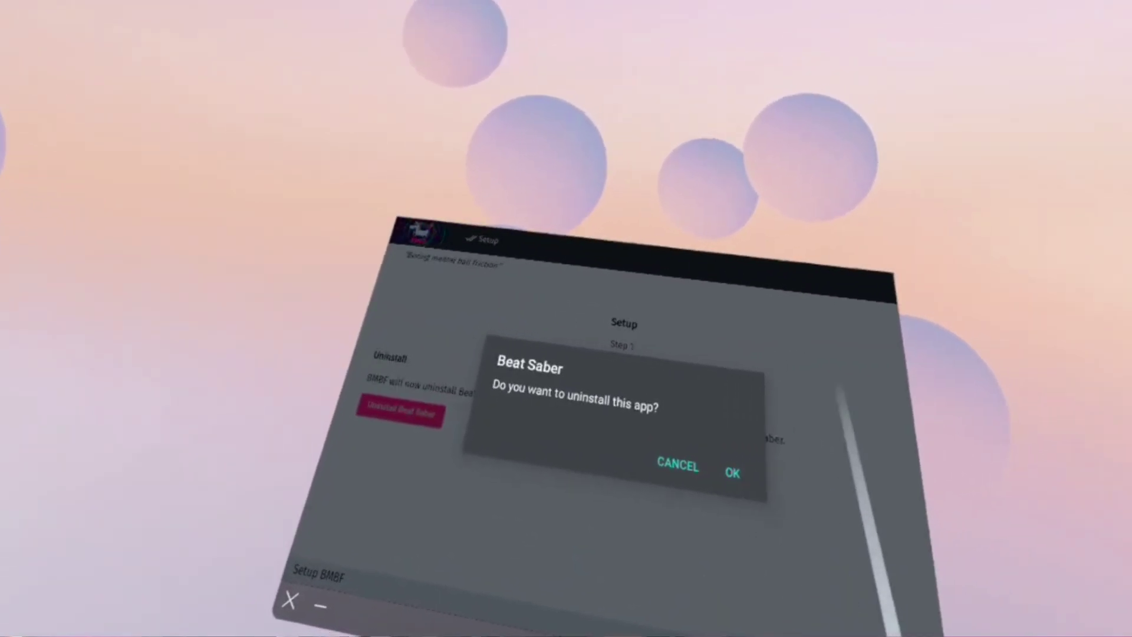
left_click(674, 436)
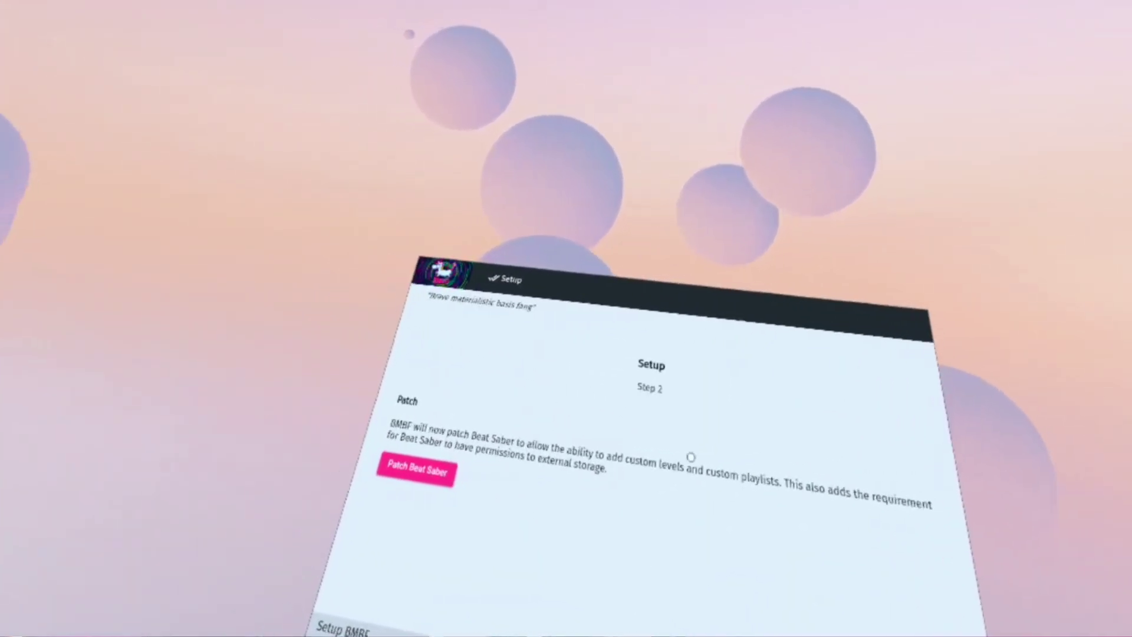
left_click(485, 450)
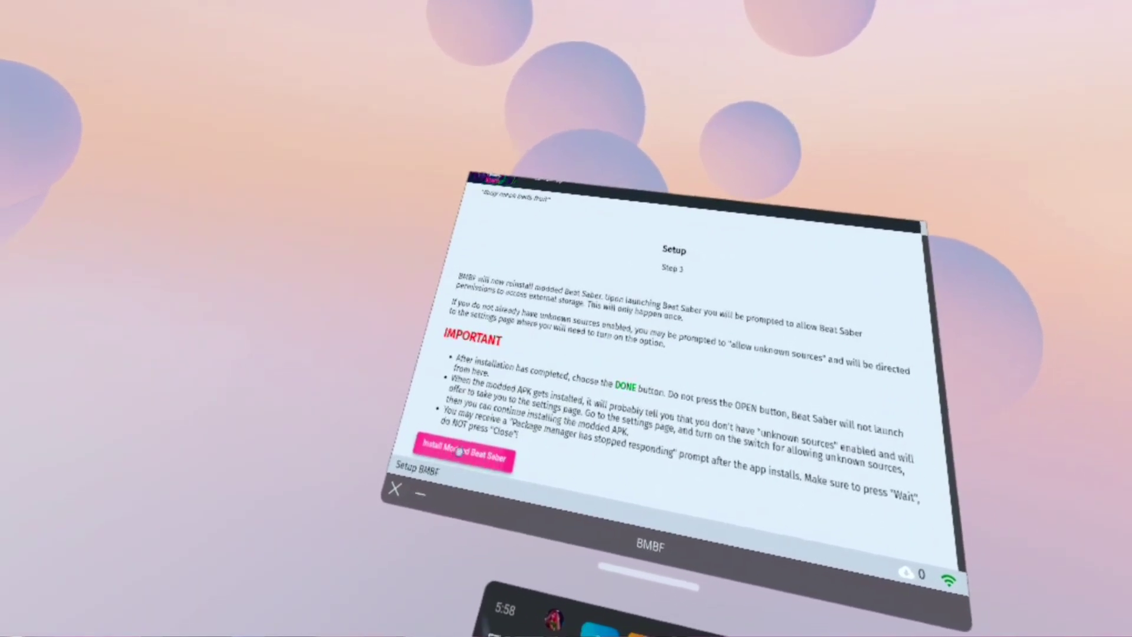
left_click(459, 451)
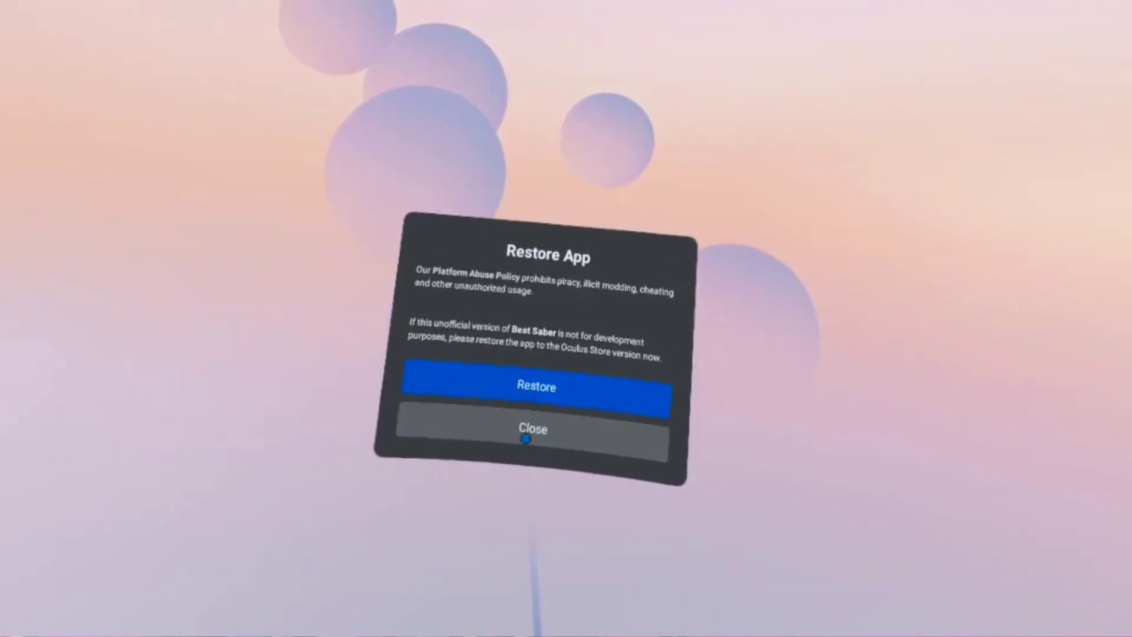
- Dismiss the restore warning, finish without launching, and return to the app library
left_click(525, 438)
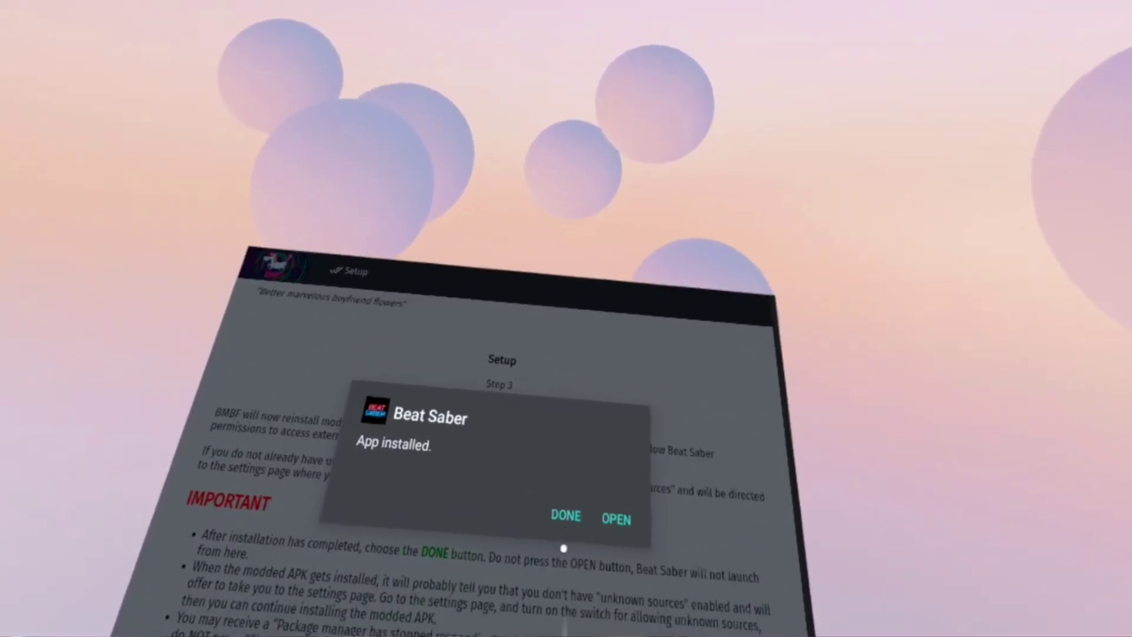
left_click(551, 482)
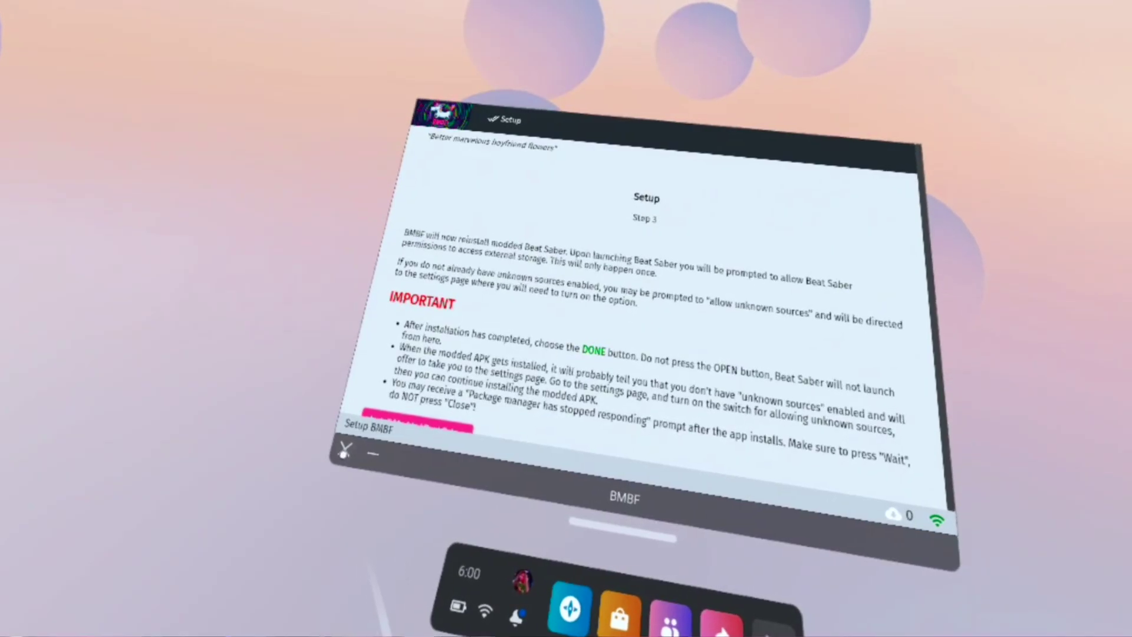
left_click(220, 617)
left_click(627, 609)
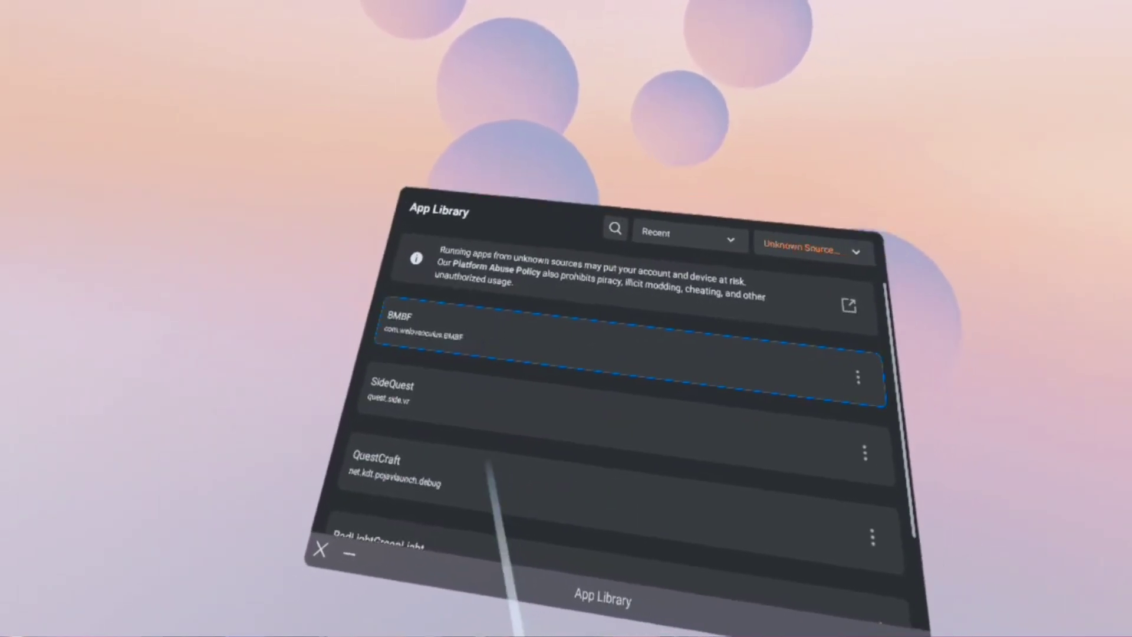
- Restore playlists after the upgrade, reload songs and sync the config to Beat Saber
left_click(497, 329)
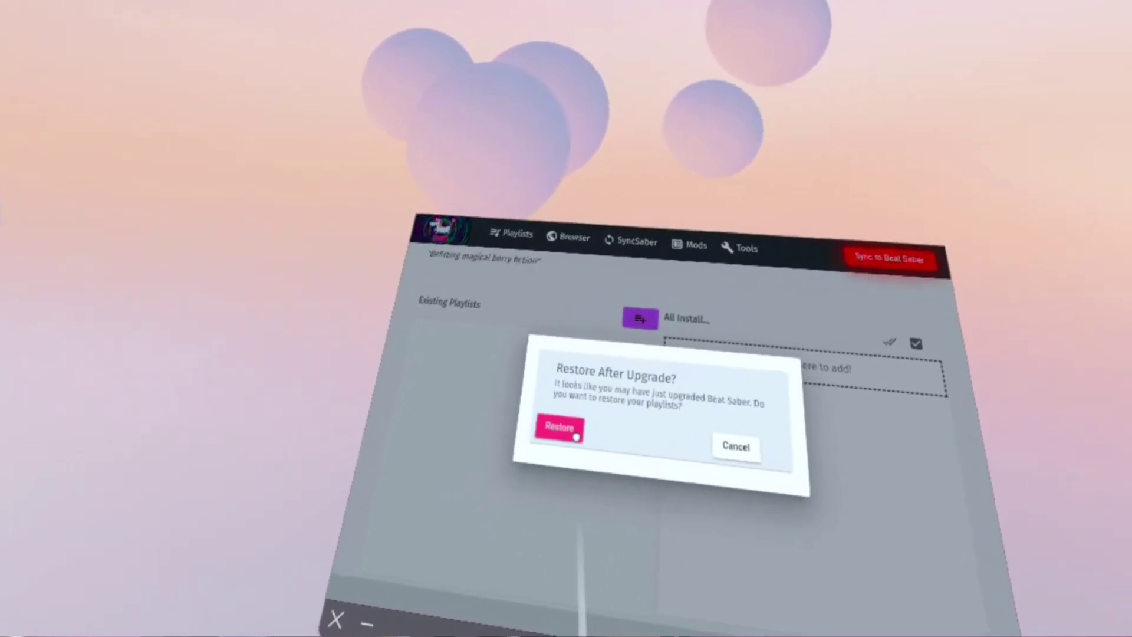
left_click(531, 428)
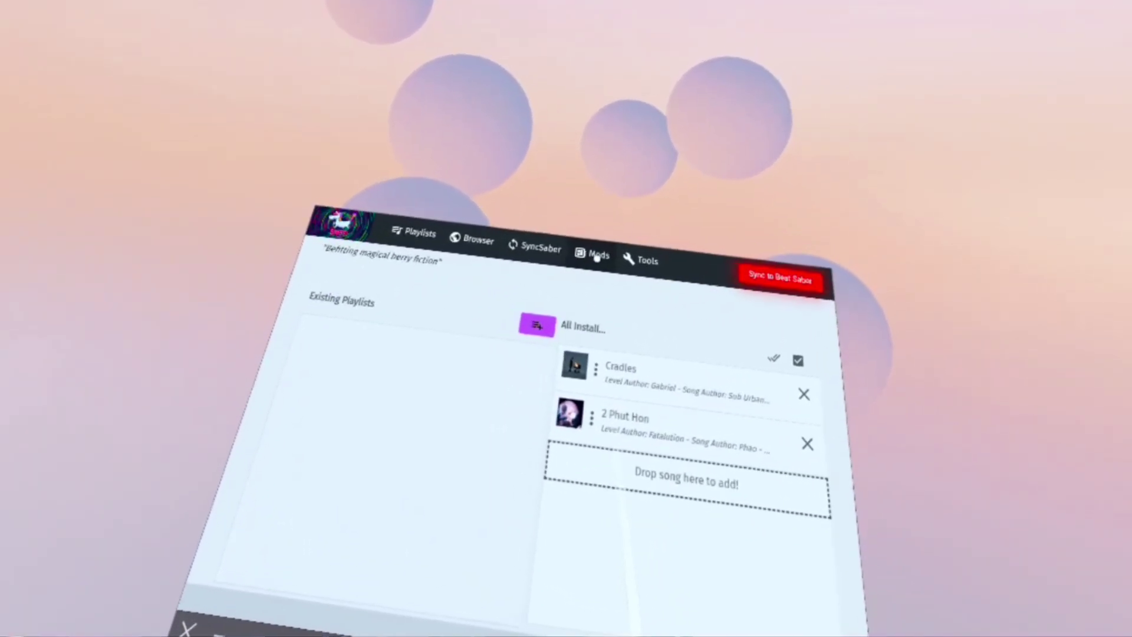
left_click(642, 276)
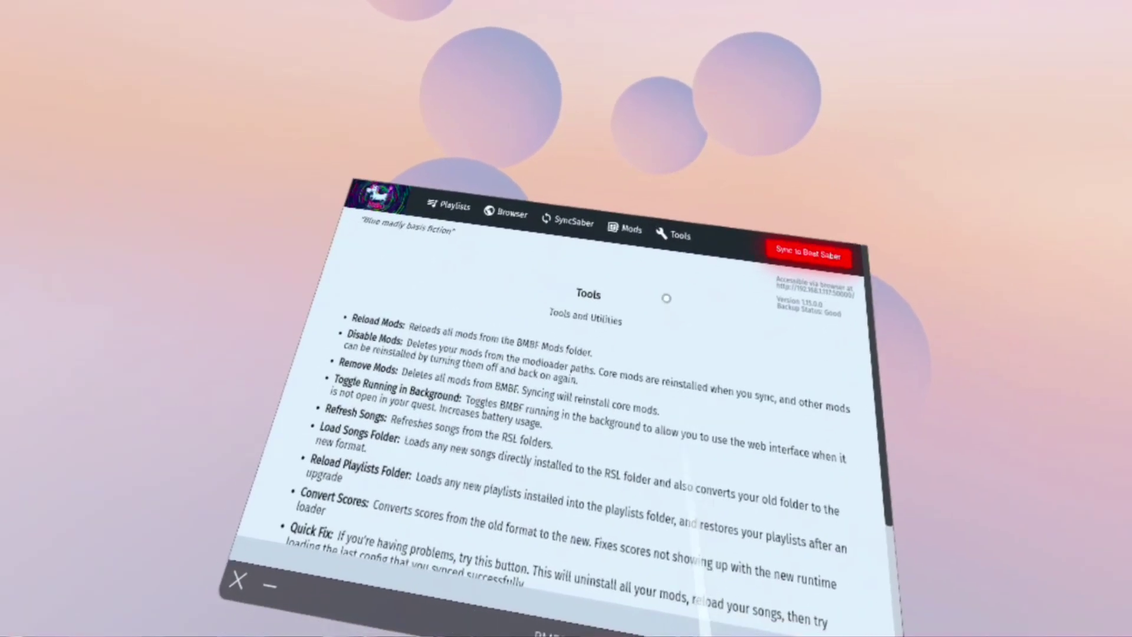
scroll(633, 423, "down", 5)
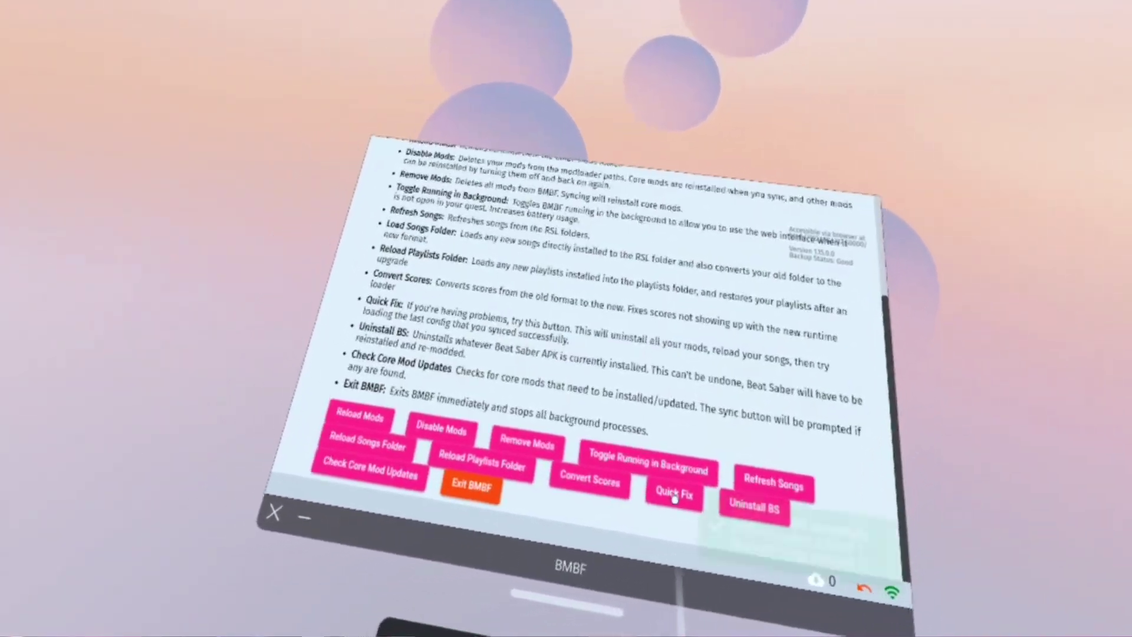
left_click(604, 476)
scroll(616, 482, "up", 5)
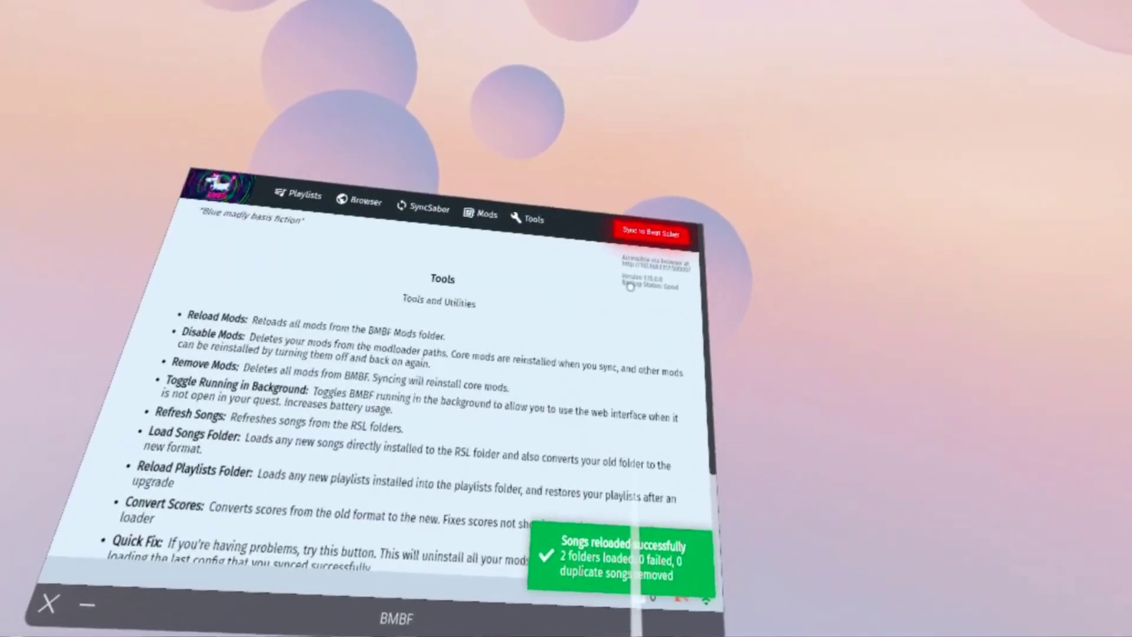
left_click(653, 246)
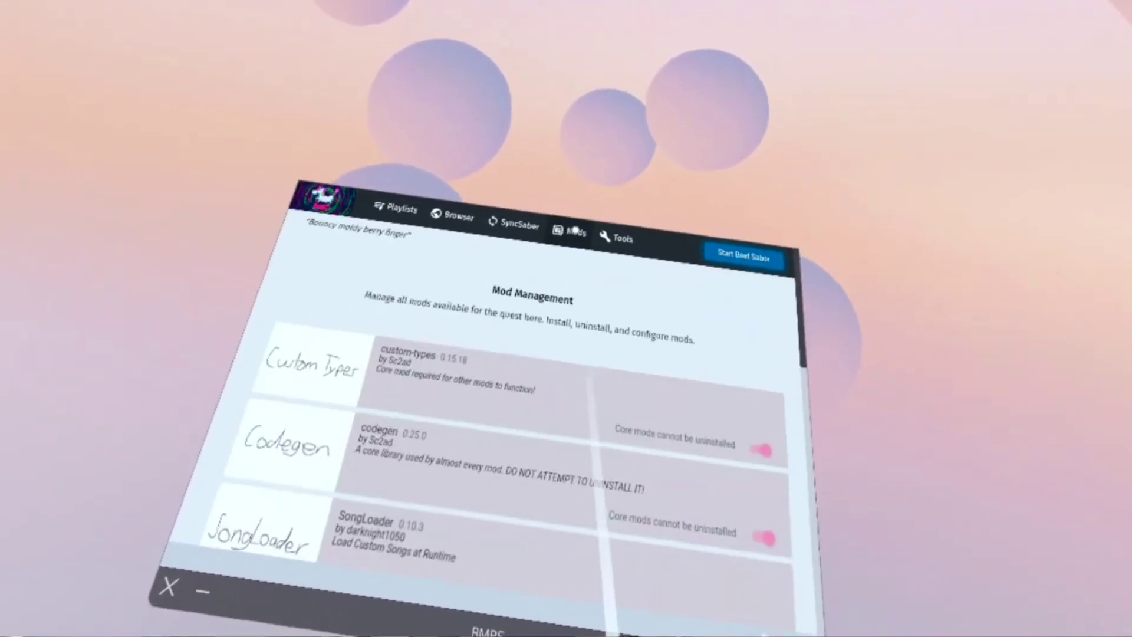
scroll(619, 324, "down", 5)
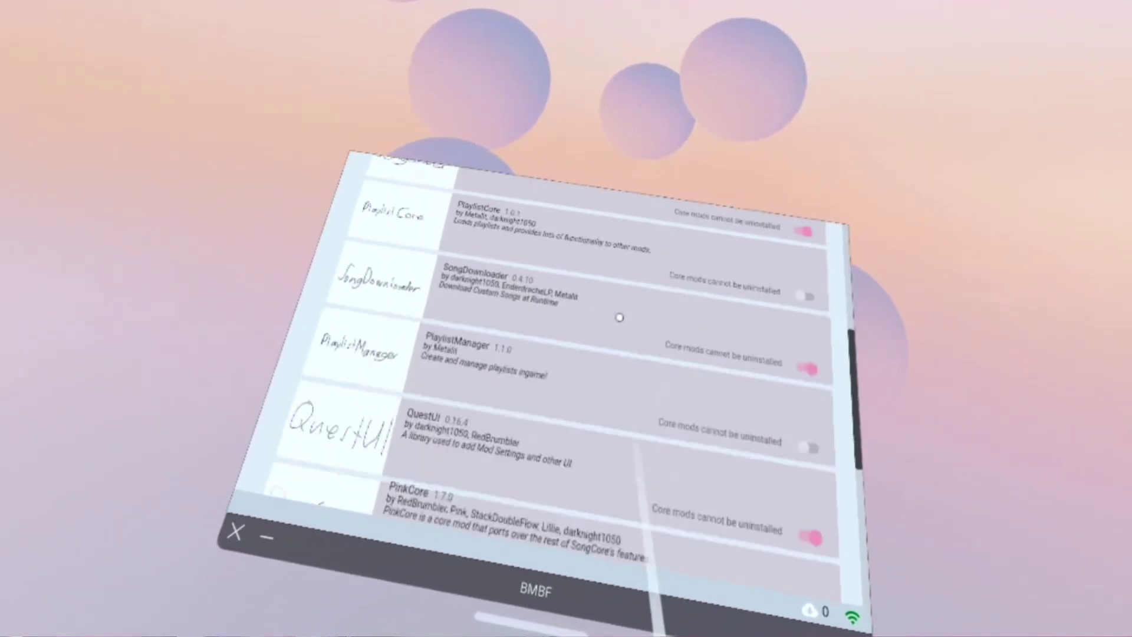
scroll(619, 319, "down", 5)
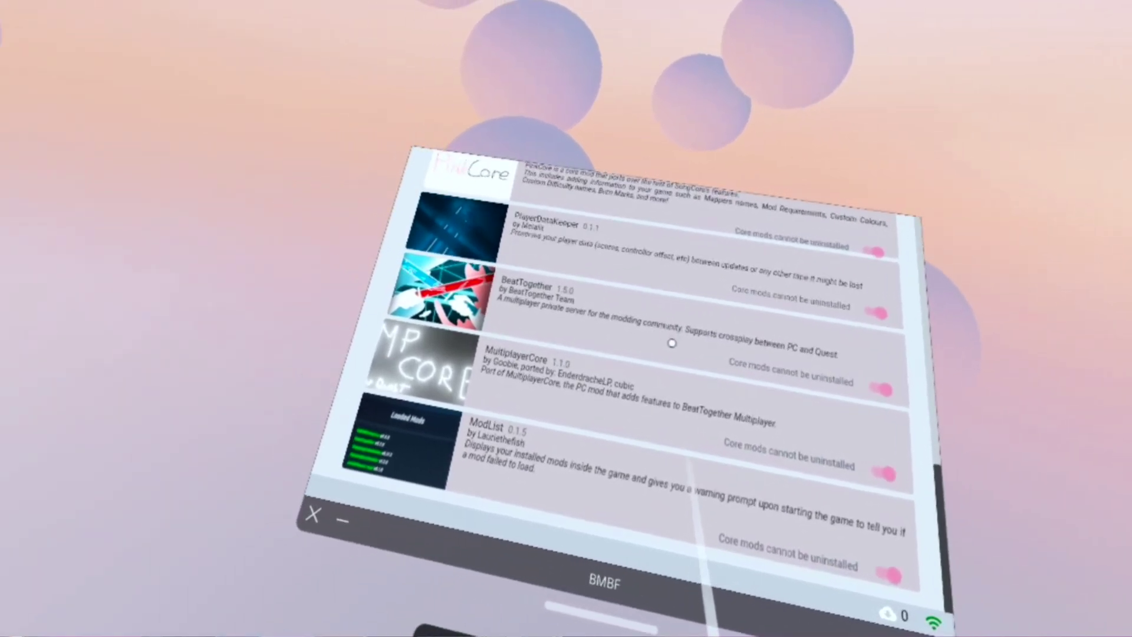
scroll(619, 319, "up", 5)
scroll(618, 306, "up", 3)
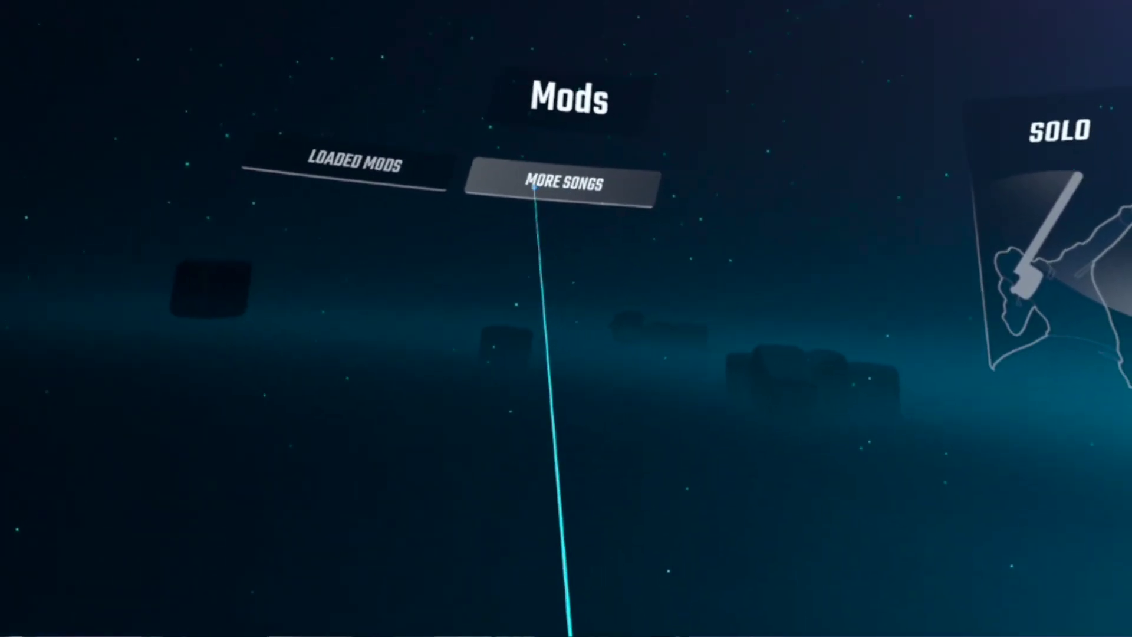
- Check the More Songs downloader and its search, then open the Solo custom levels list
left_click(533, 187)
left_click(539, 139)
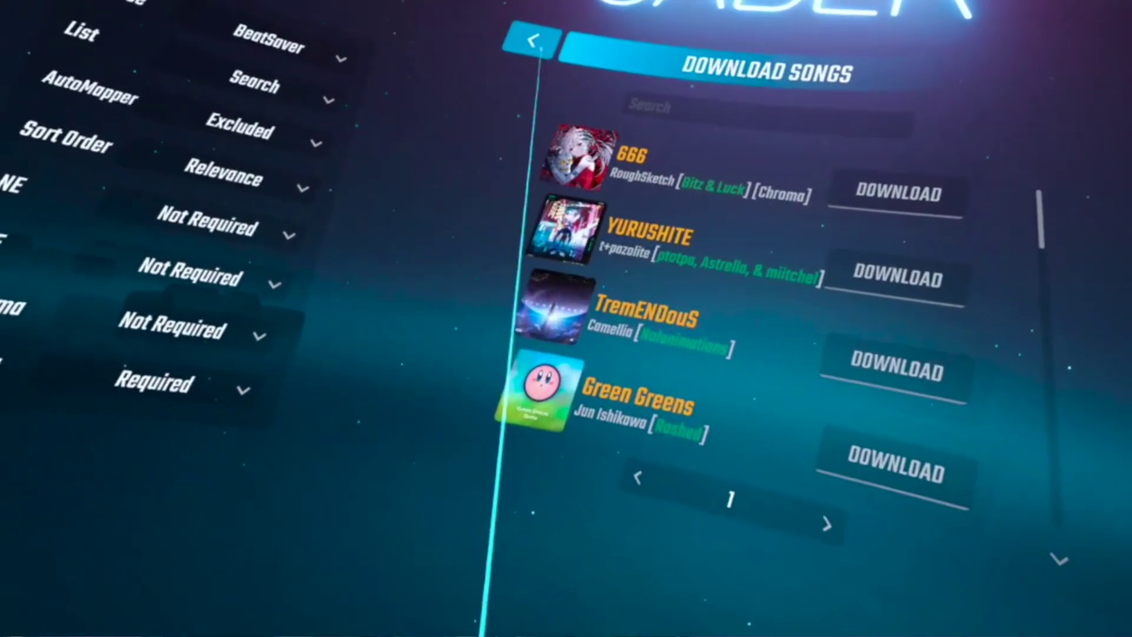
left_click(533, 42)
left_click(480, 265)
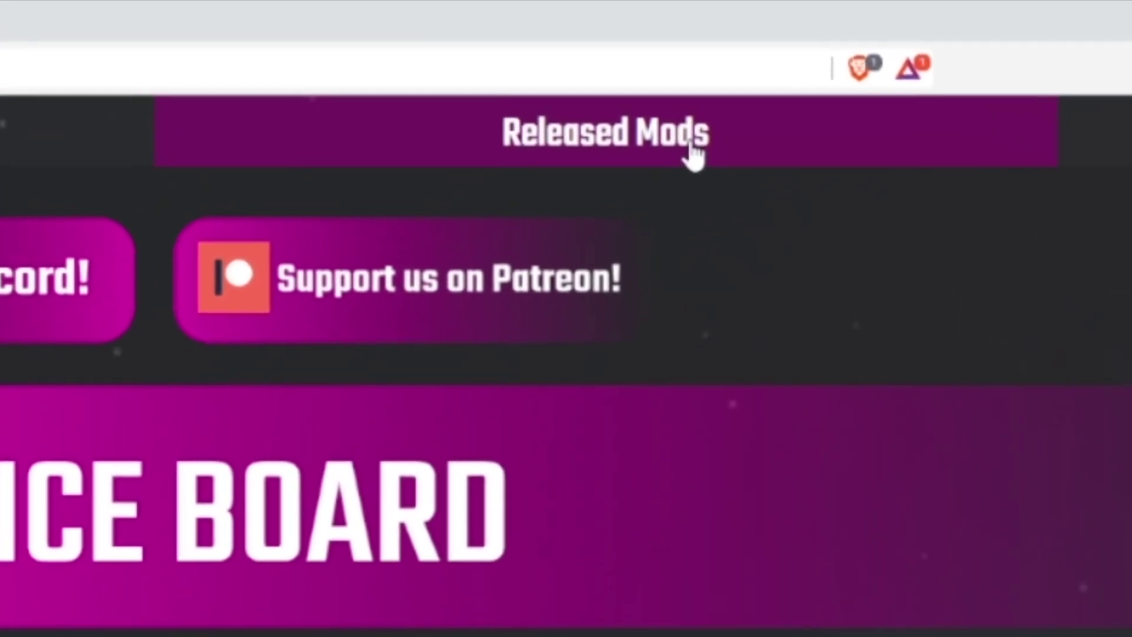
- Show the released mods list with game version kept at 1.24.0
left_click(692, 155)
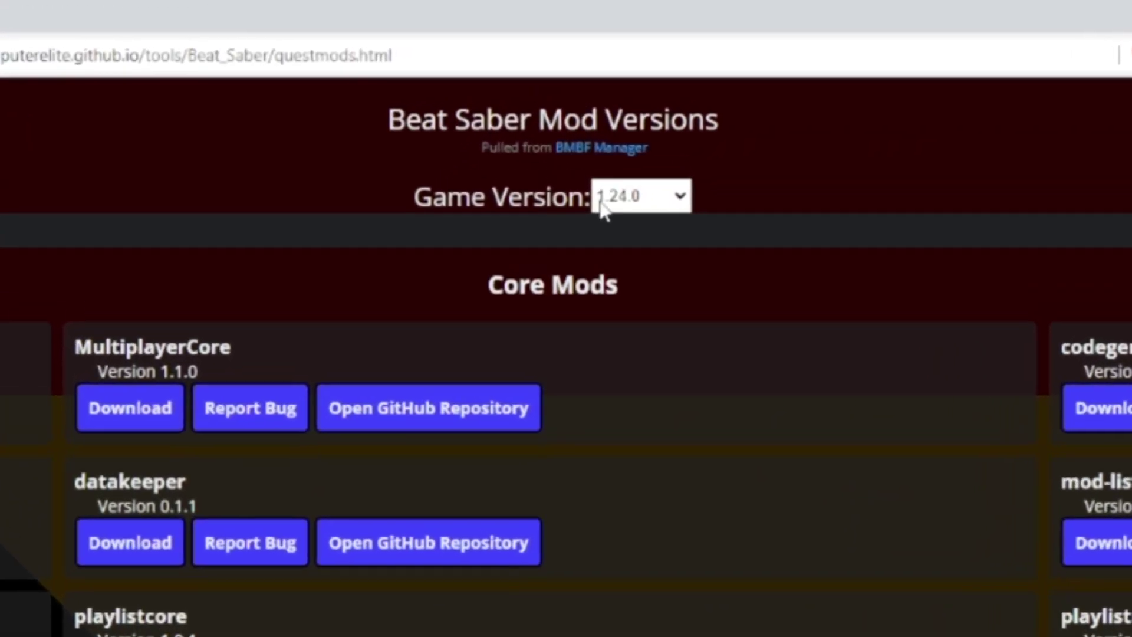
left_click(686, 203)
left_click(651, 225)
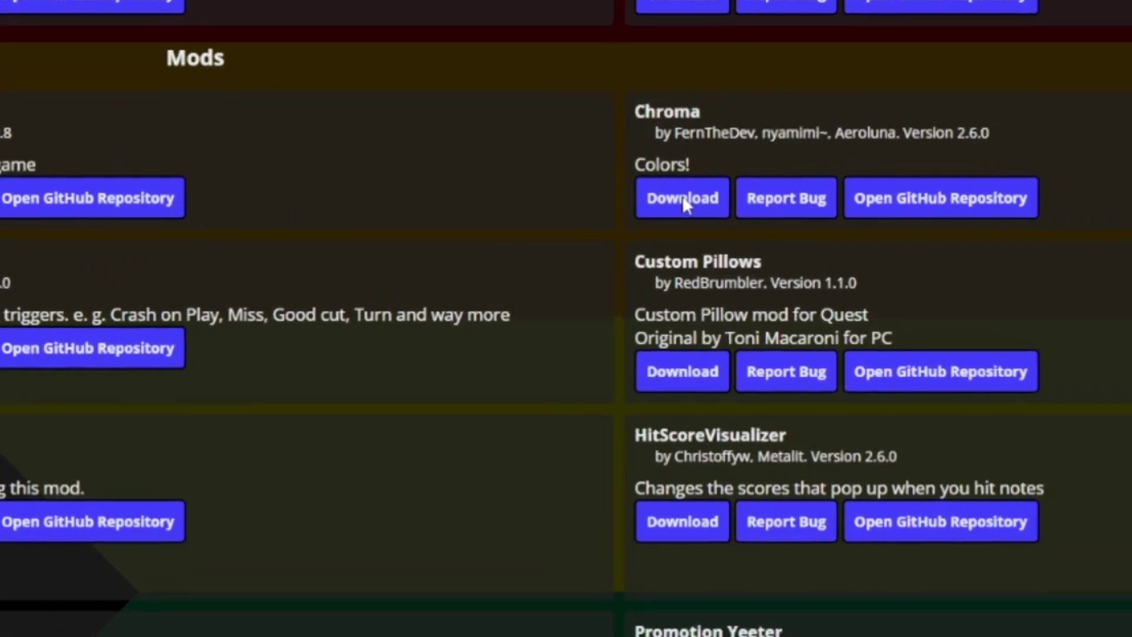
- Download and save the Chroma, Noodle Extensions and Saber Tailor mod files
left_click(667, 202)
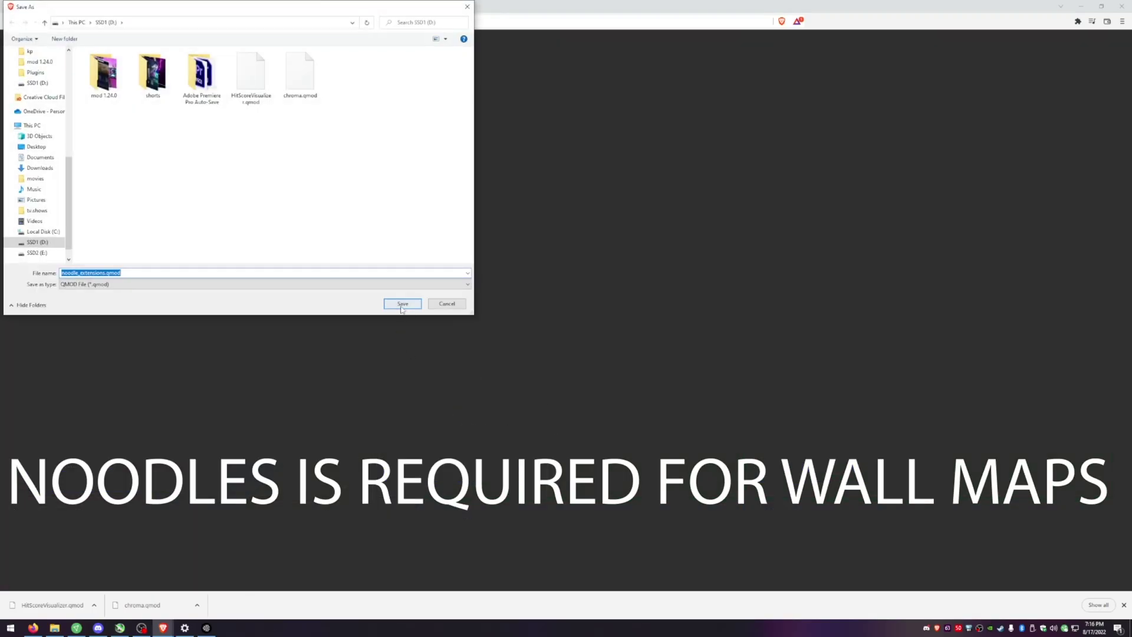
left_click(403, 304)
scroll(632, 405, "down", 1)
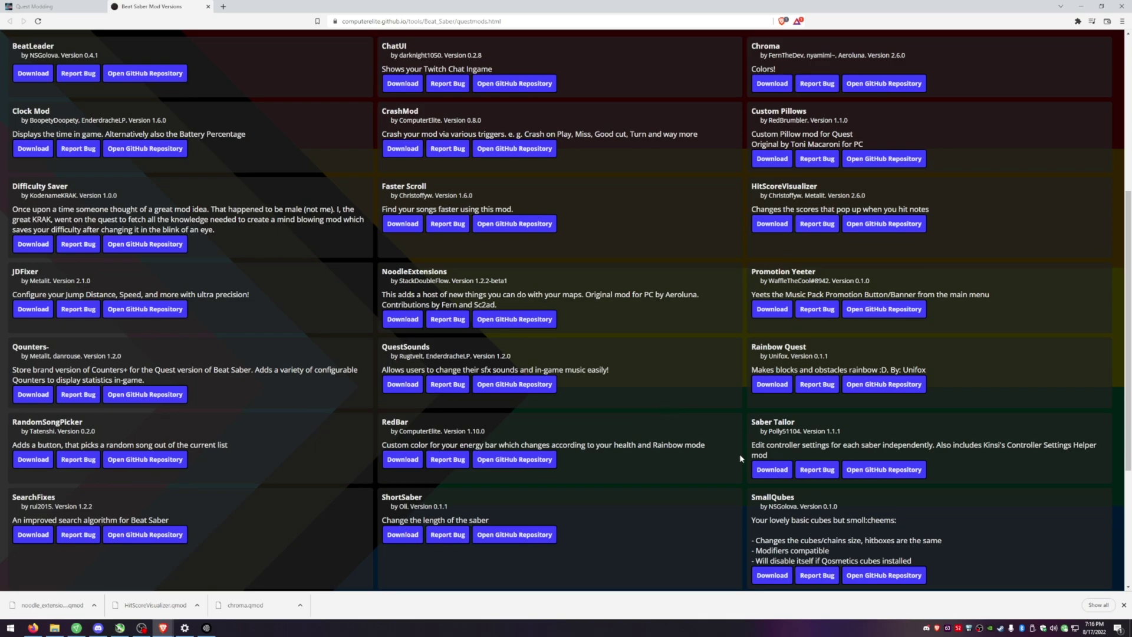
left_click(767, 471)
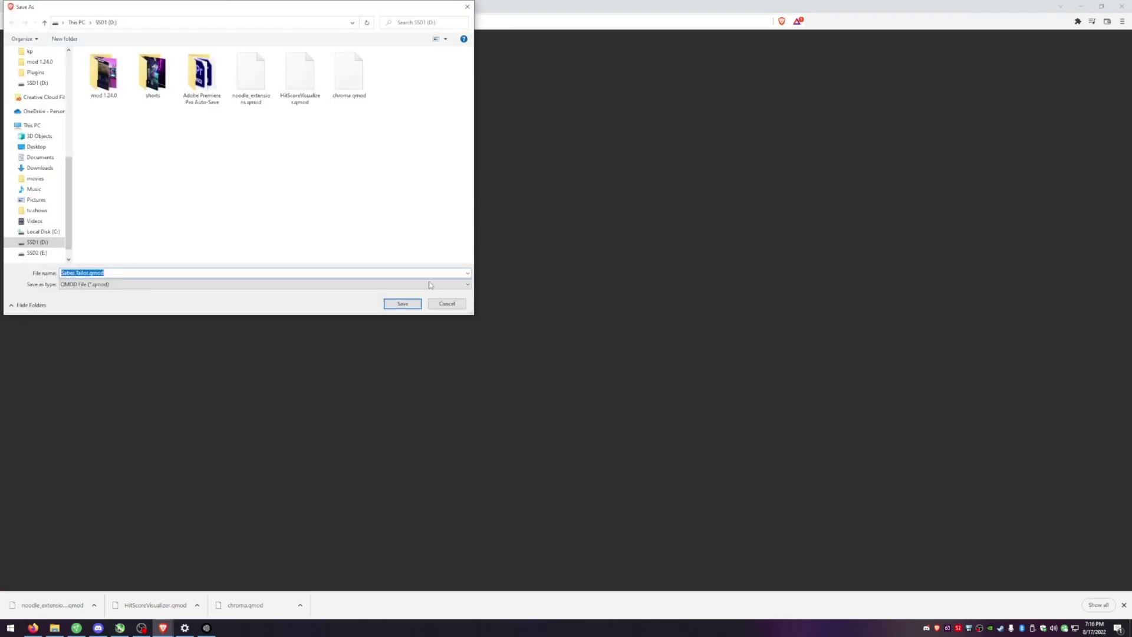
left_click(404, 304)
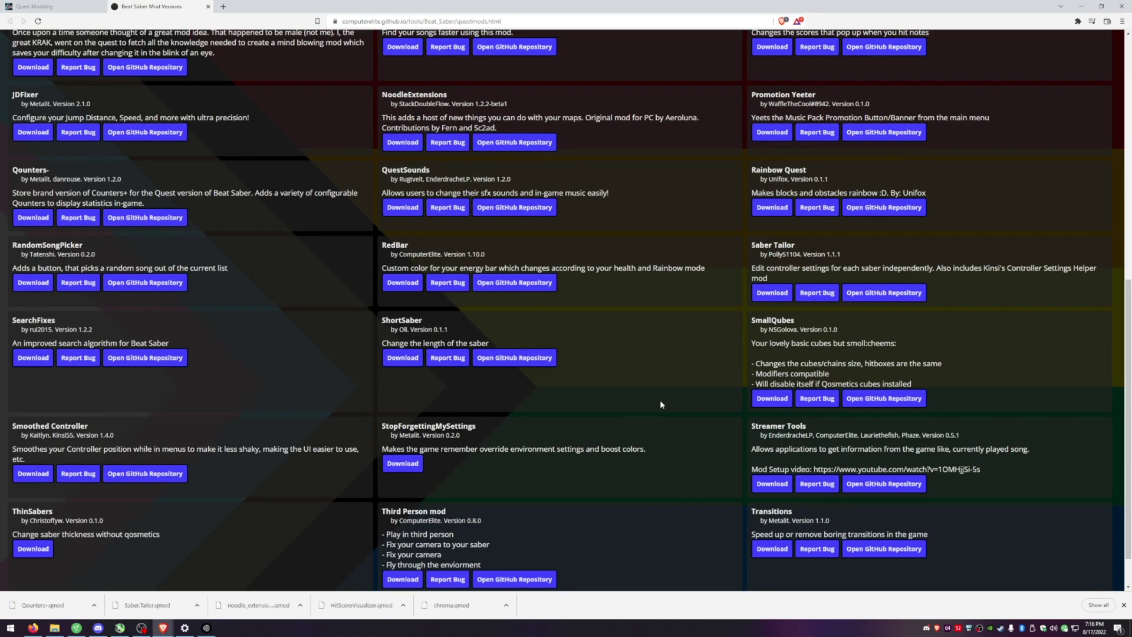
scroll(685, 401, "down", 2)
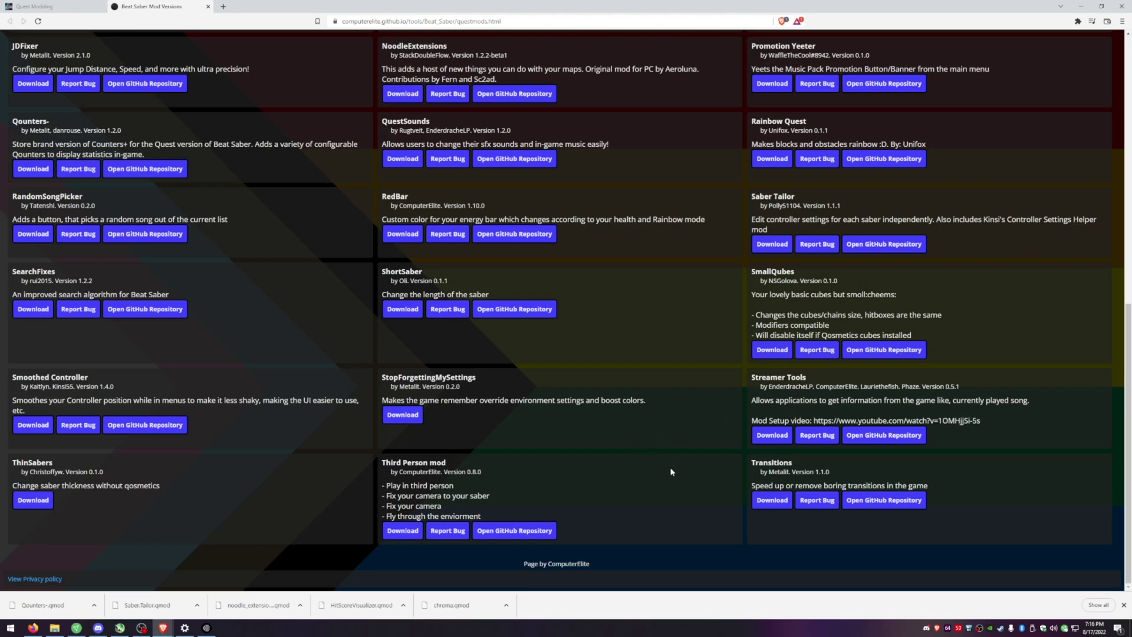
scroll(670, 472, "up", 3)
scroll(654, 475, "up", 5)
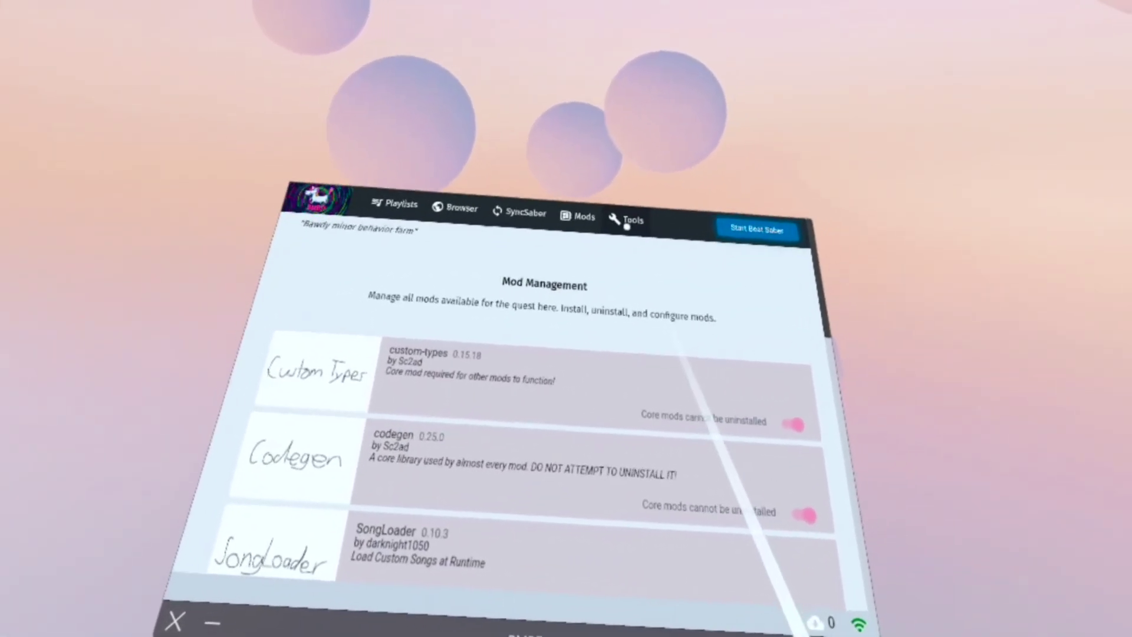
- Switch BMBF to its Tools page to read the browser access address
left_click(626, 222)
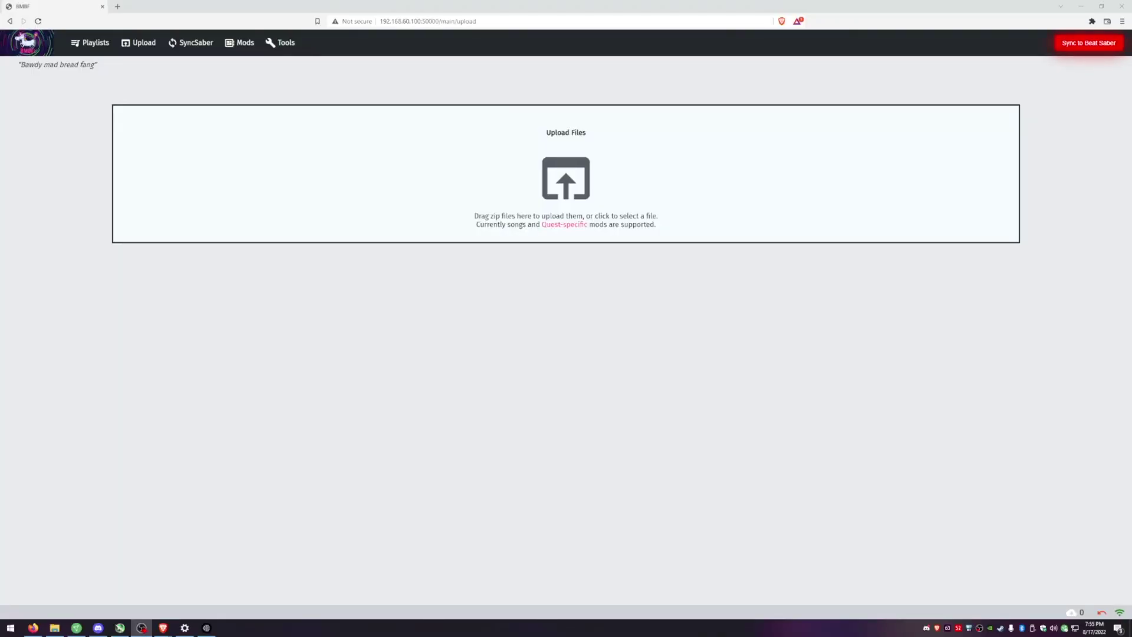
- Upload the Chroma, HitScoreVisualizer, NoodleExtensions and sabertailor .qmod files and sync them to Beat Saber
left_click(675, 204)
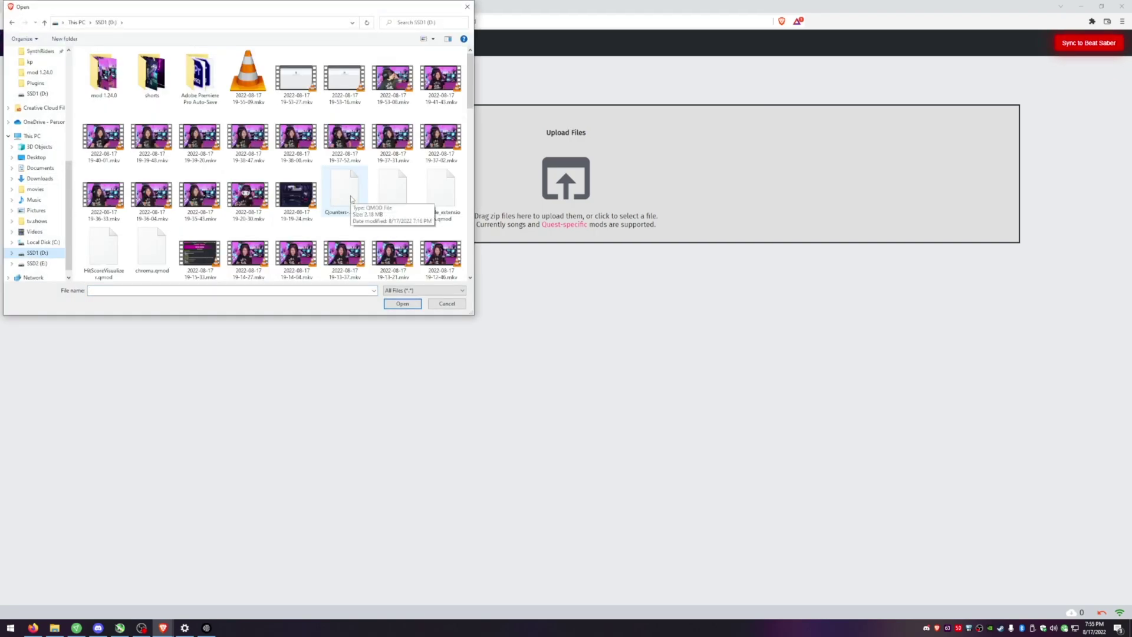
left_click_drag(440, 195, 634, 208)
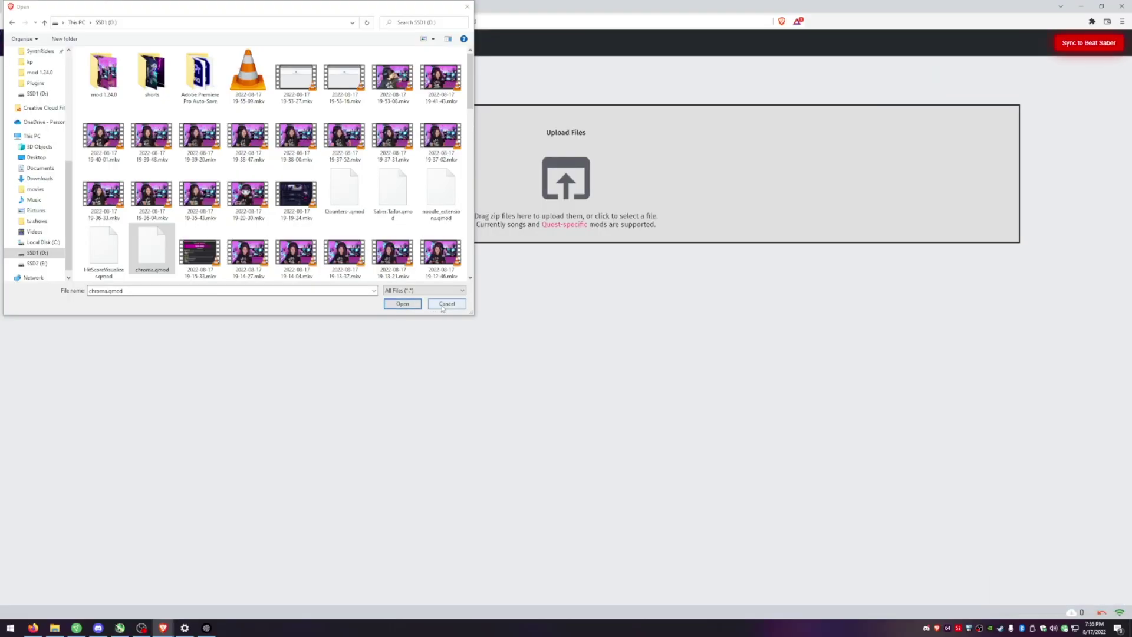
left_click(446, 305)
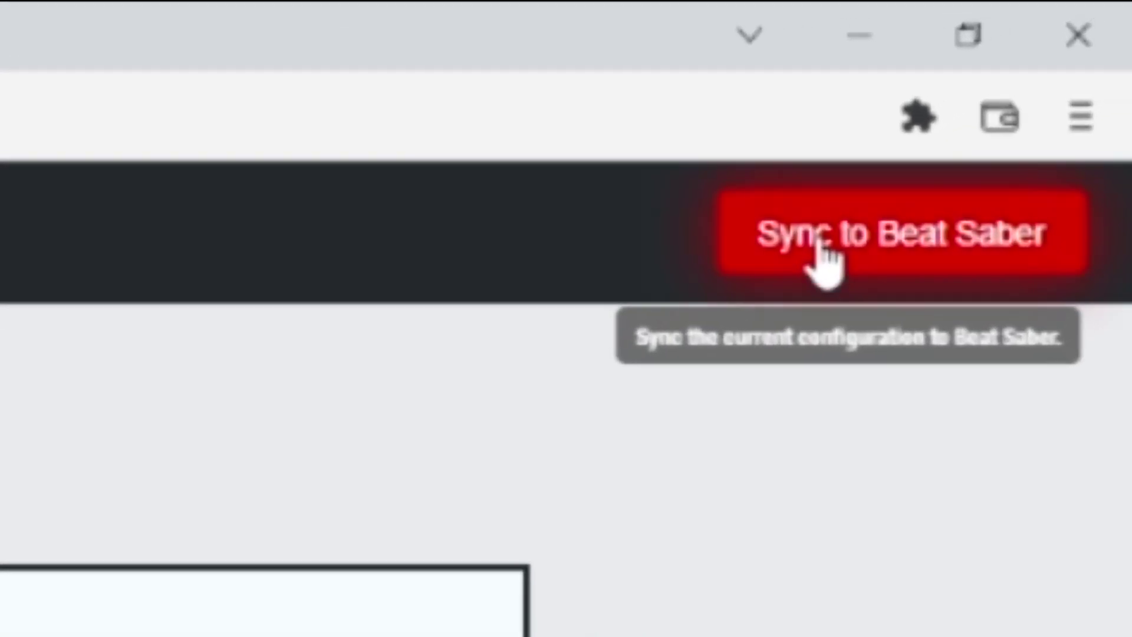
left_click(1074, 46)
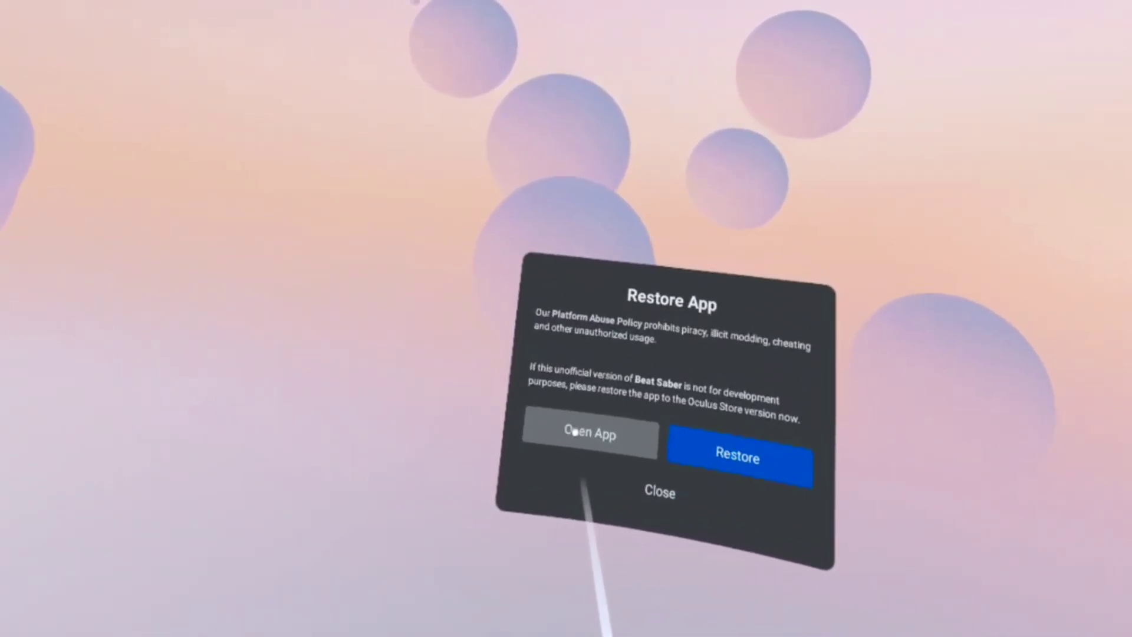
- Launch modded Beat Saber from the Restore App warning via Open App
left_click(579, 434)
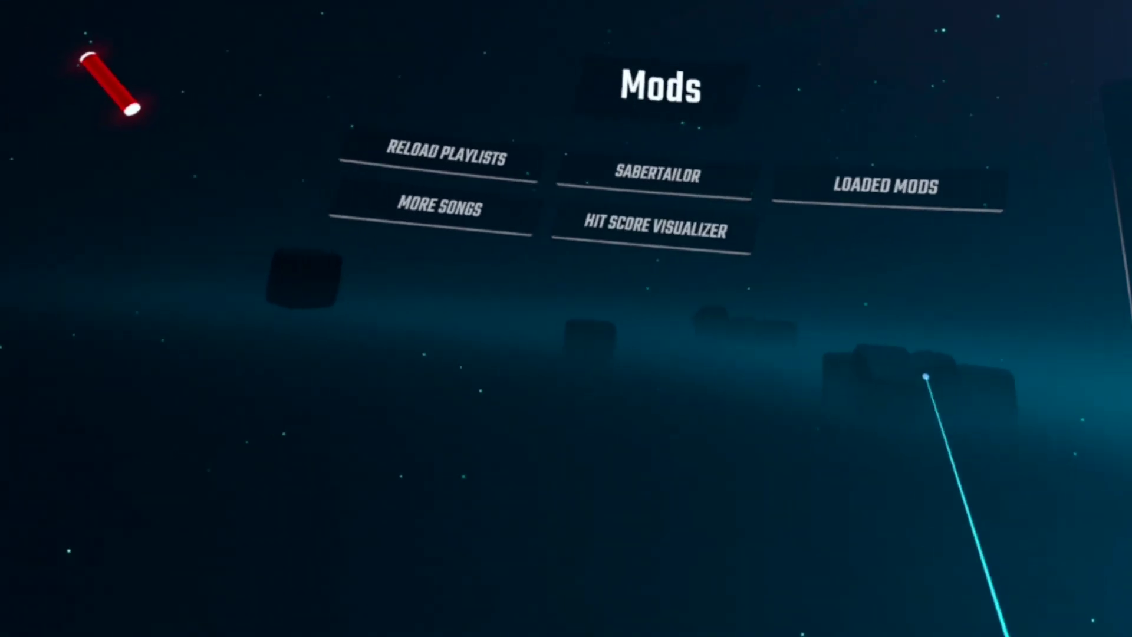